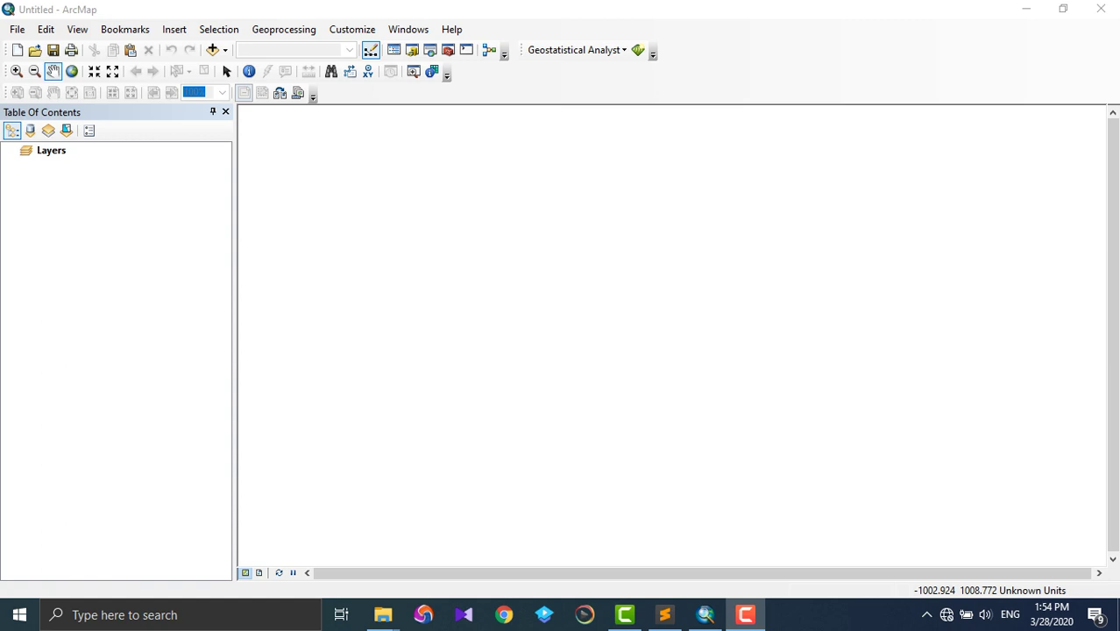
Browse the File menu, then bring up the Edit menu with its undo, cut, copy and paste commands
click(17, 29)
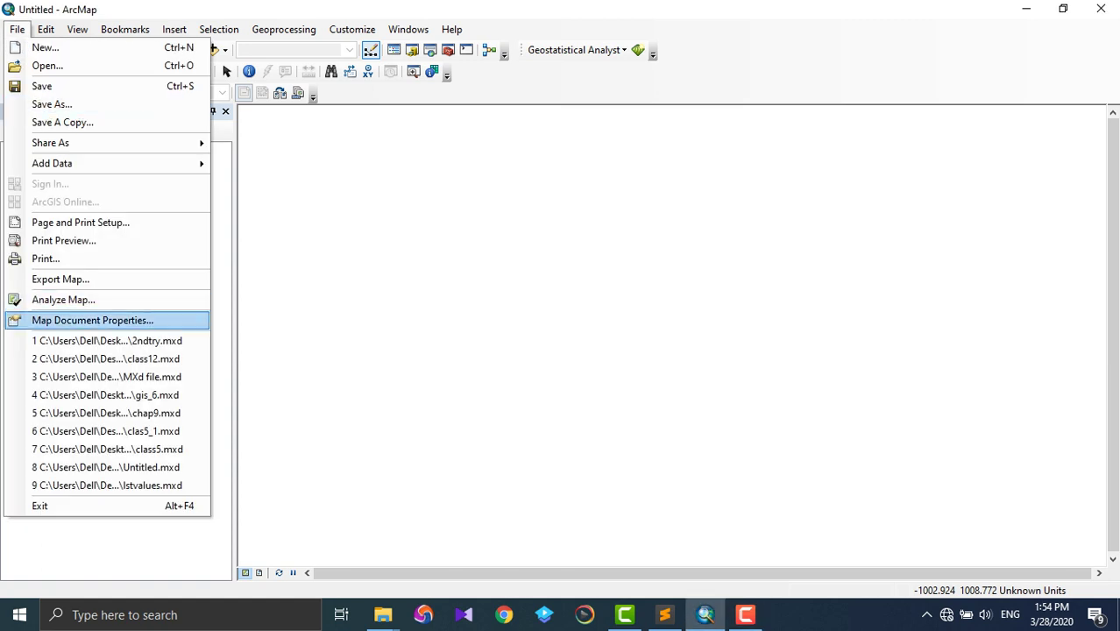
click(46, 47)
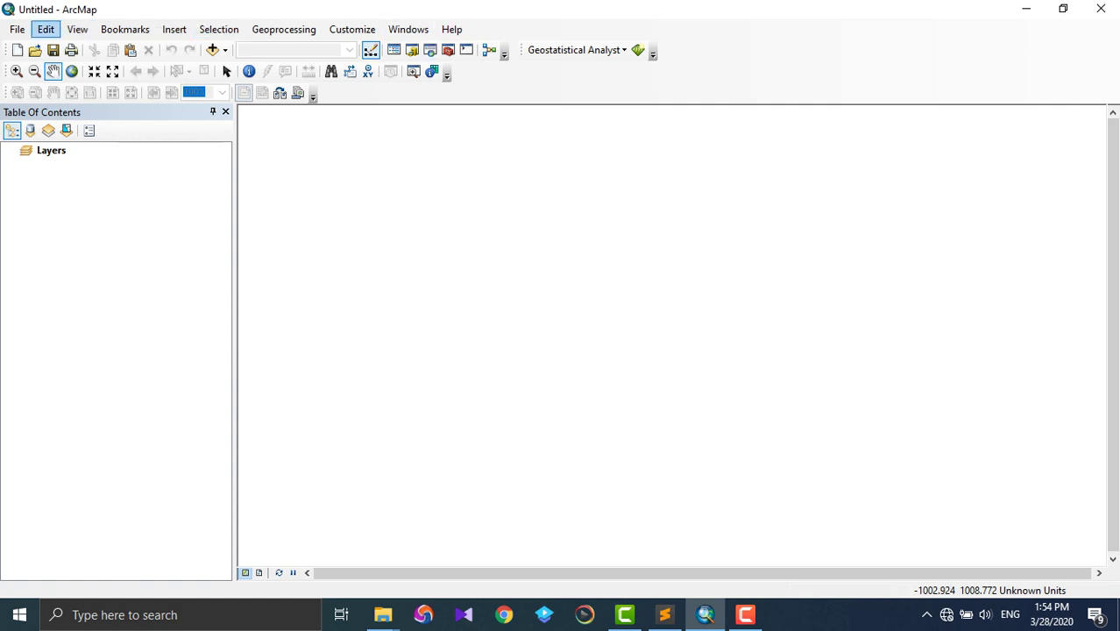
click(45, 29)
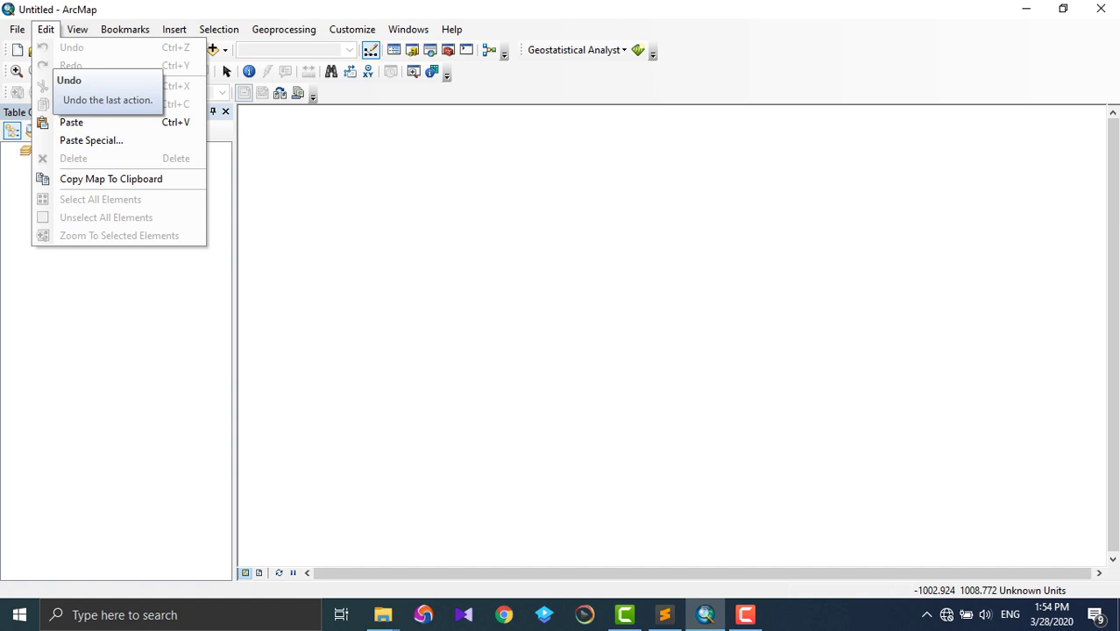
key(Escape)
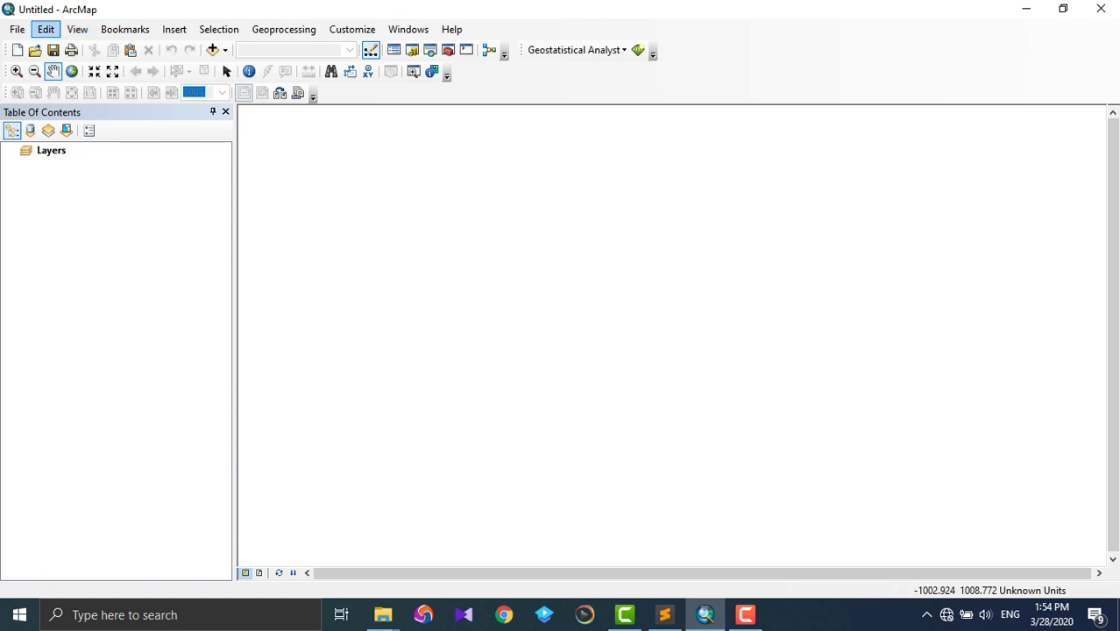
click(45, 29)
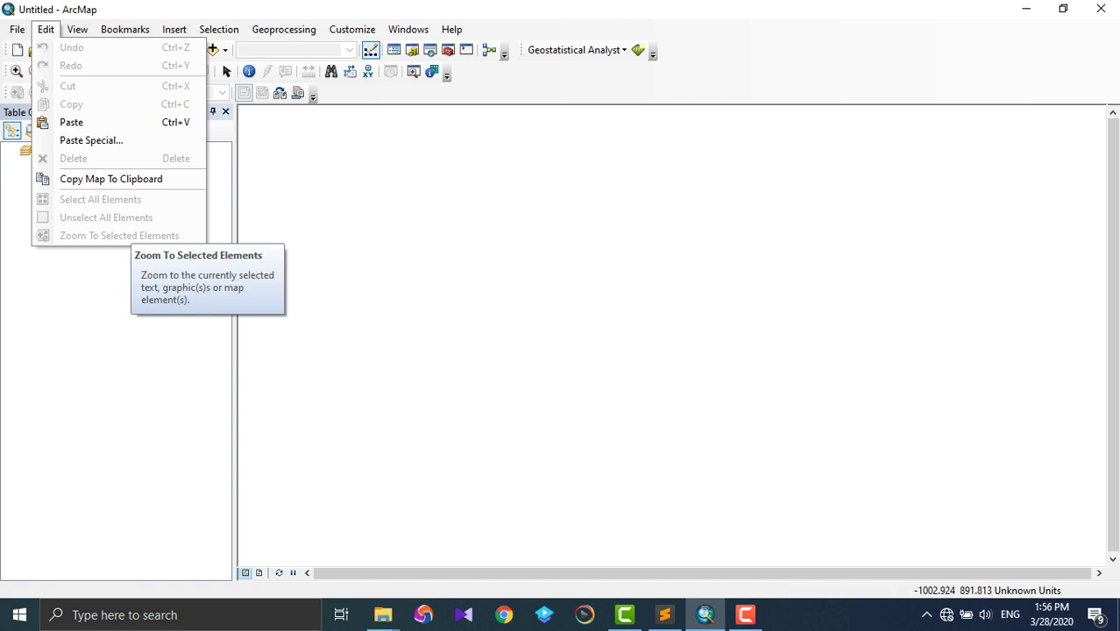
Add the petrol2 dataset from petrolpump.gdb to the map
key(Escape)
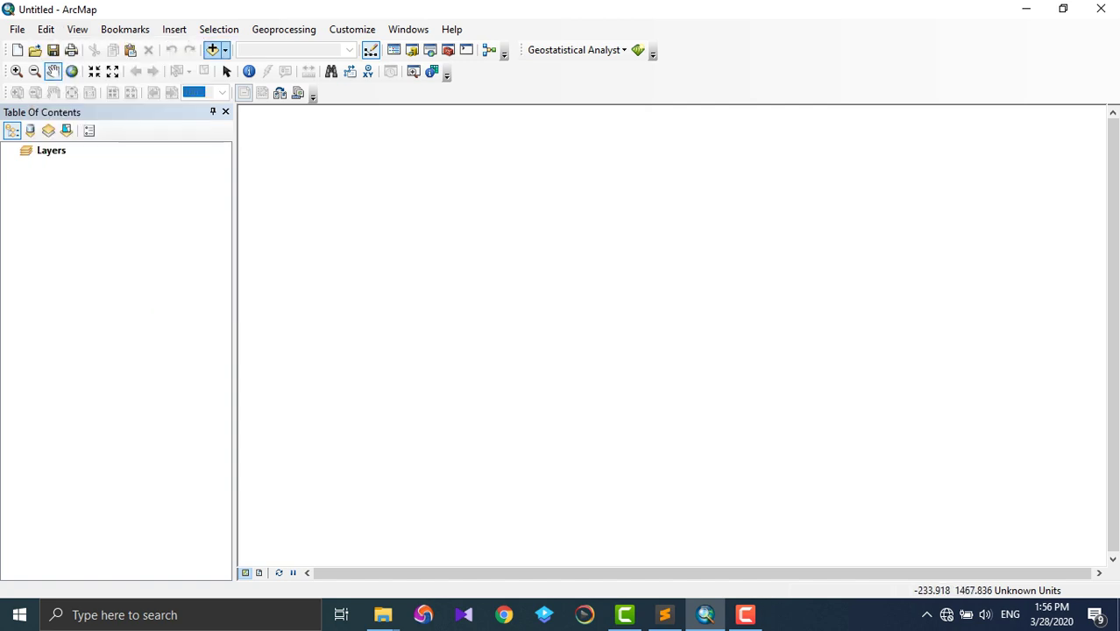
click(212, 50)
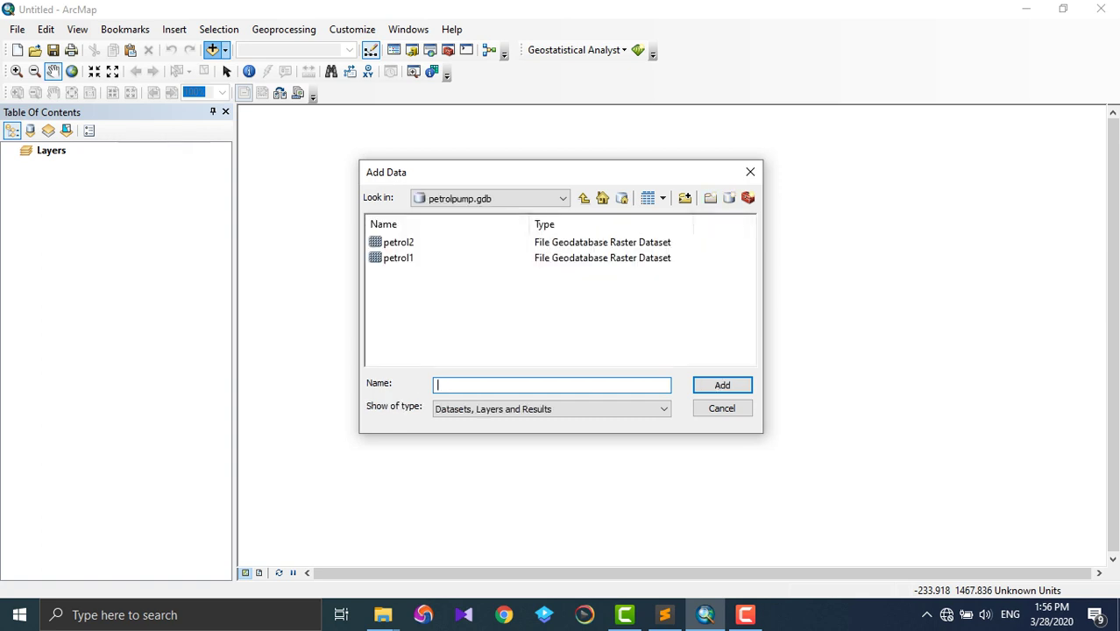
click(397, 242)
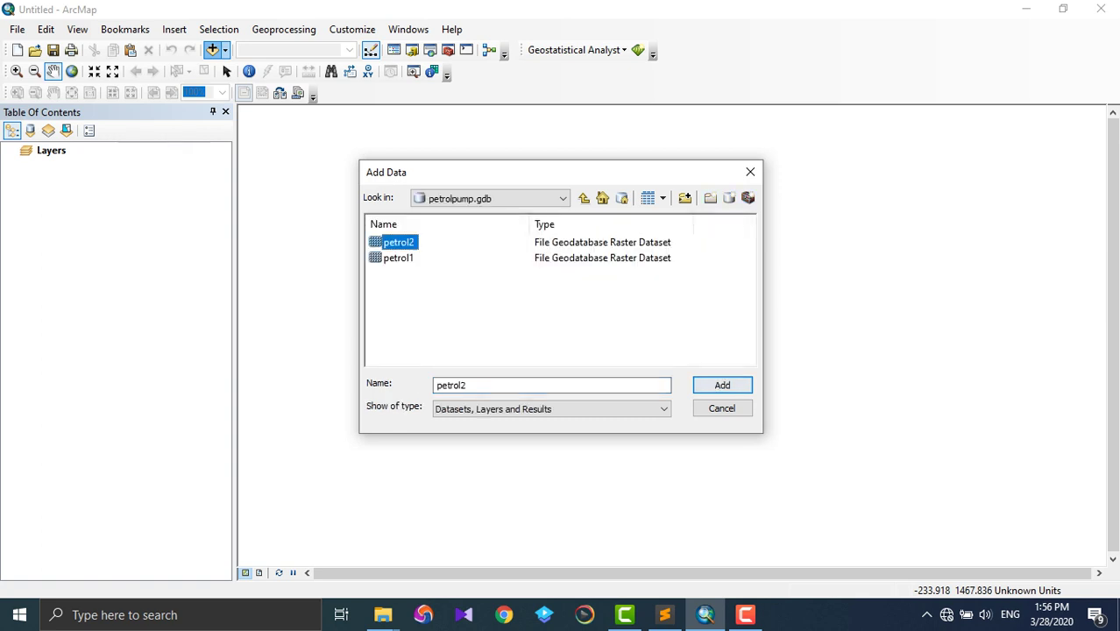
key(Return)
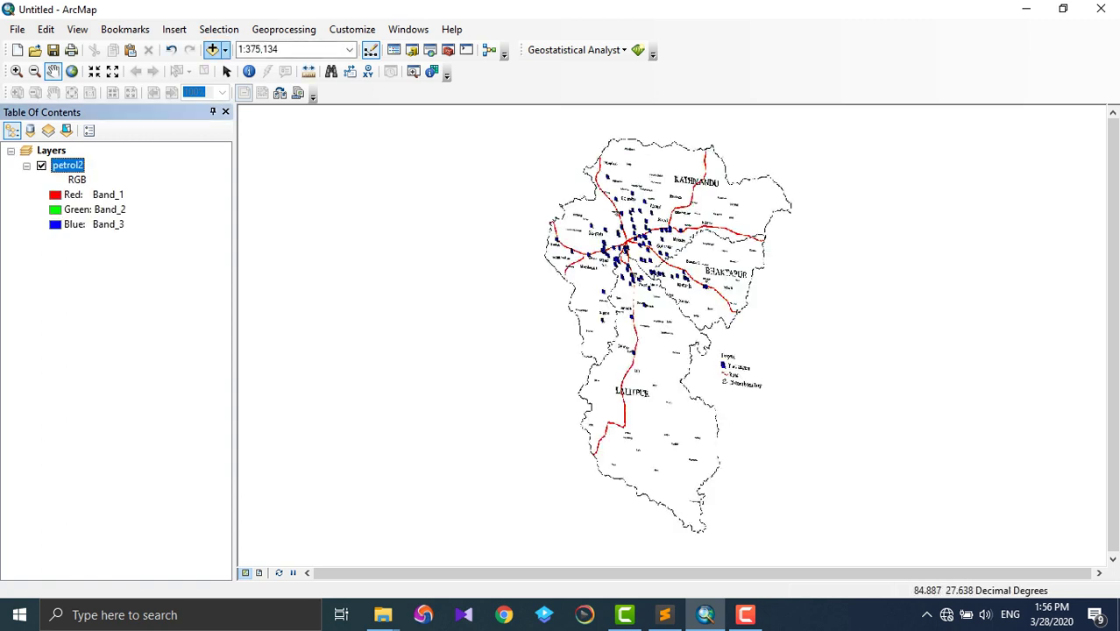
Add New_Shapefile.shp from the petrol pump folder, accepting the missing spatial reference warning
click(212, 49)
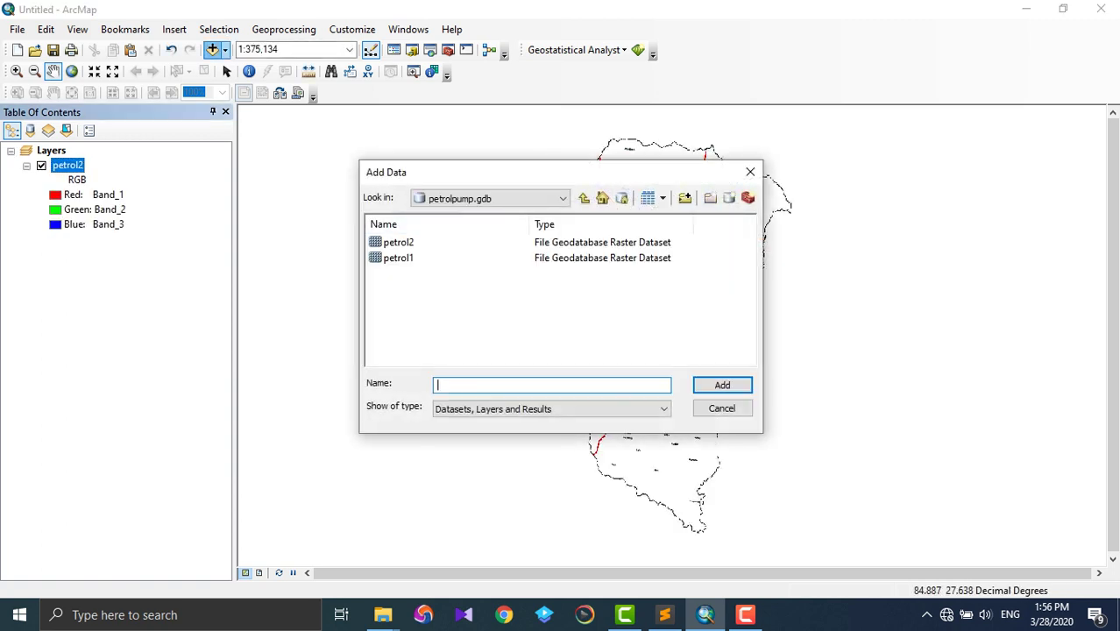
click(583, 198)
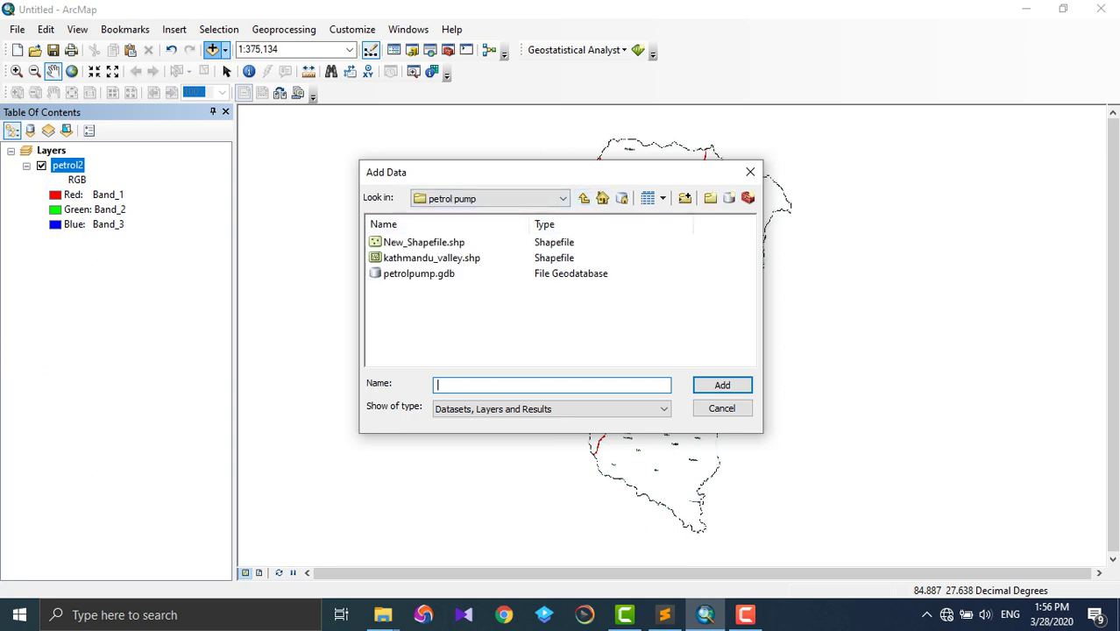
click(424, 242)
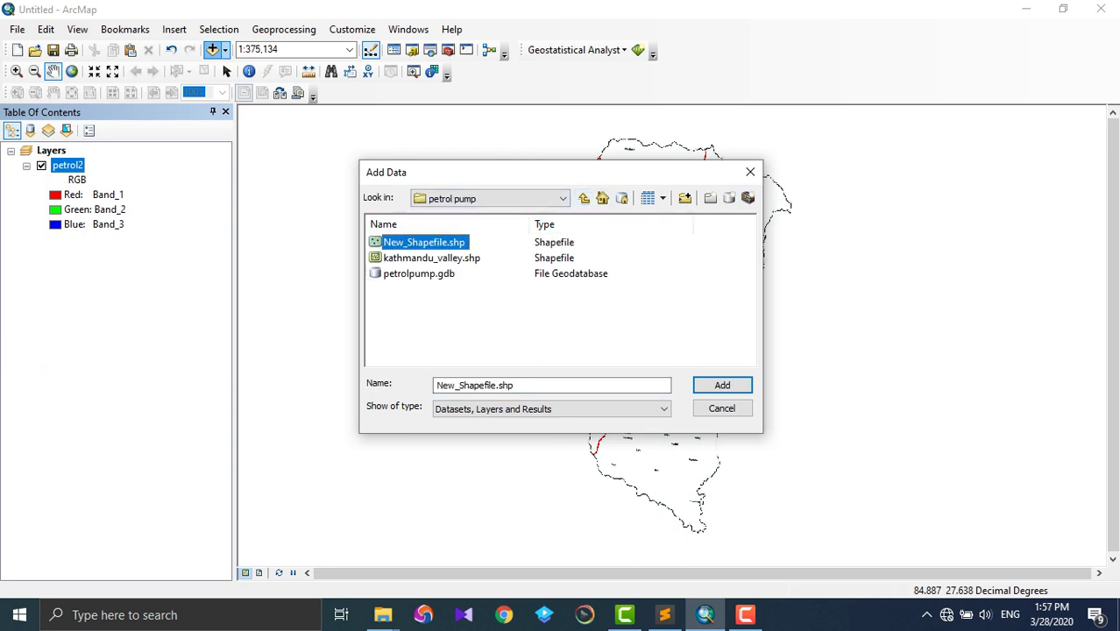
click(722, 384)
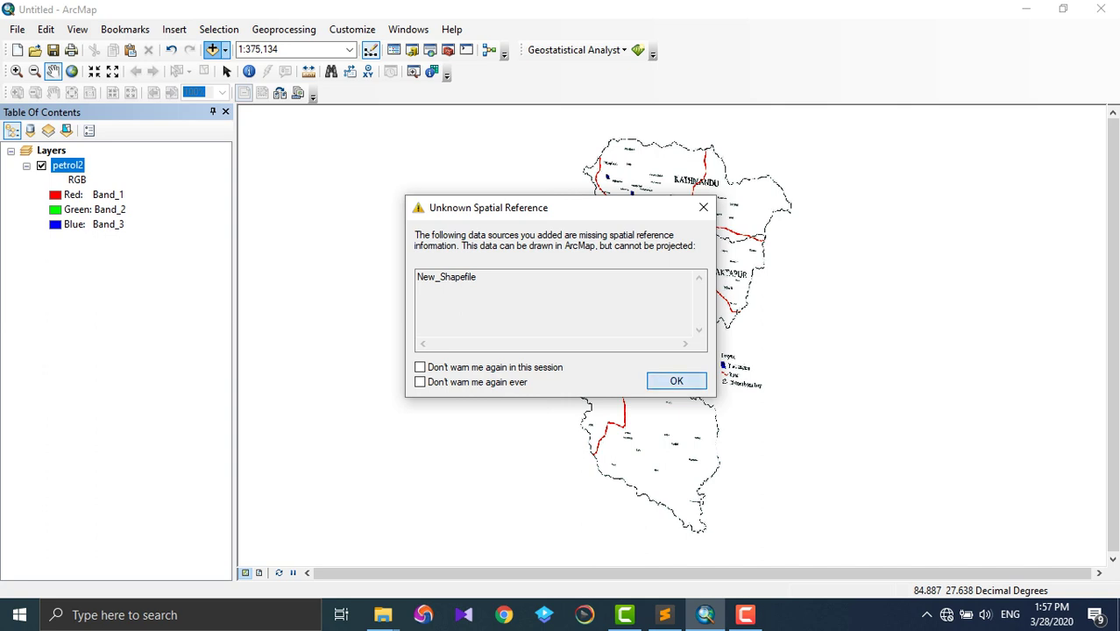
key(Return)
click(68, 195)
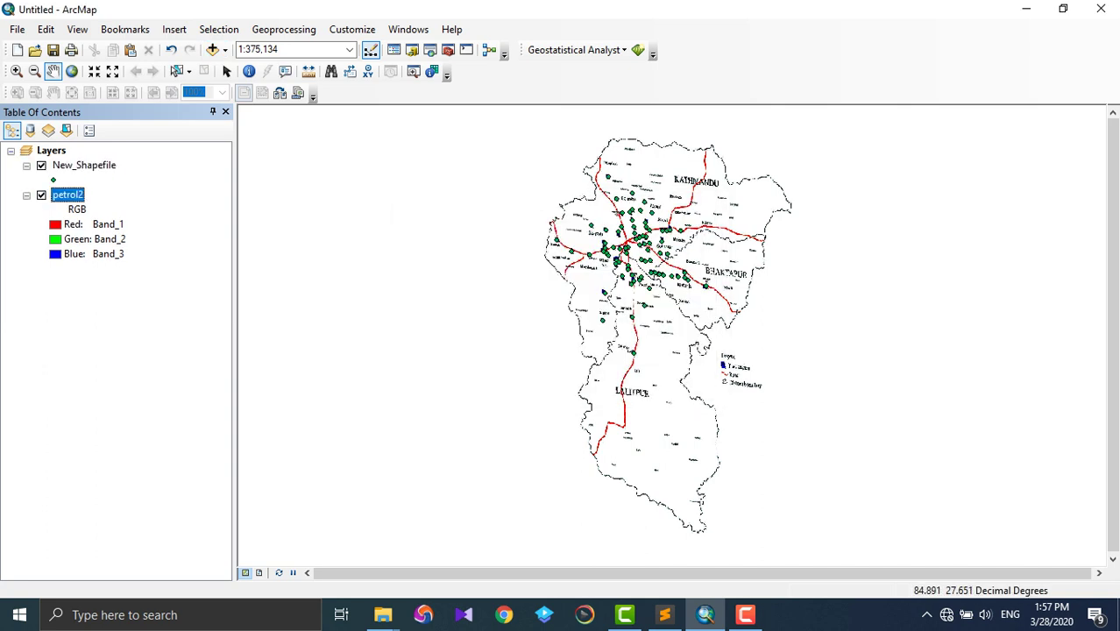
Remove the petrol2 layer from the map and glance through the Edit menu
right_click(67, 195)
click(109, 215)
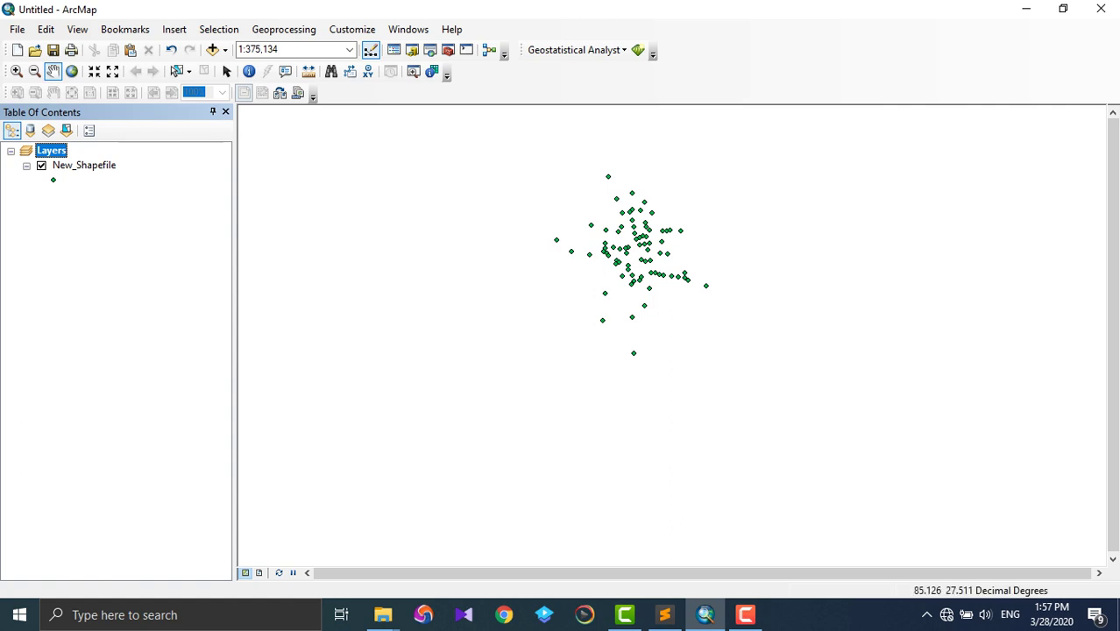
click(46, 29)
mouse_move(77, 29)
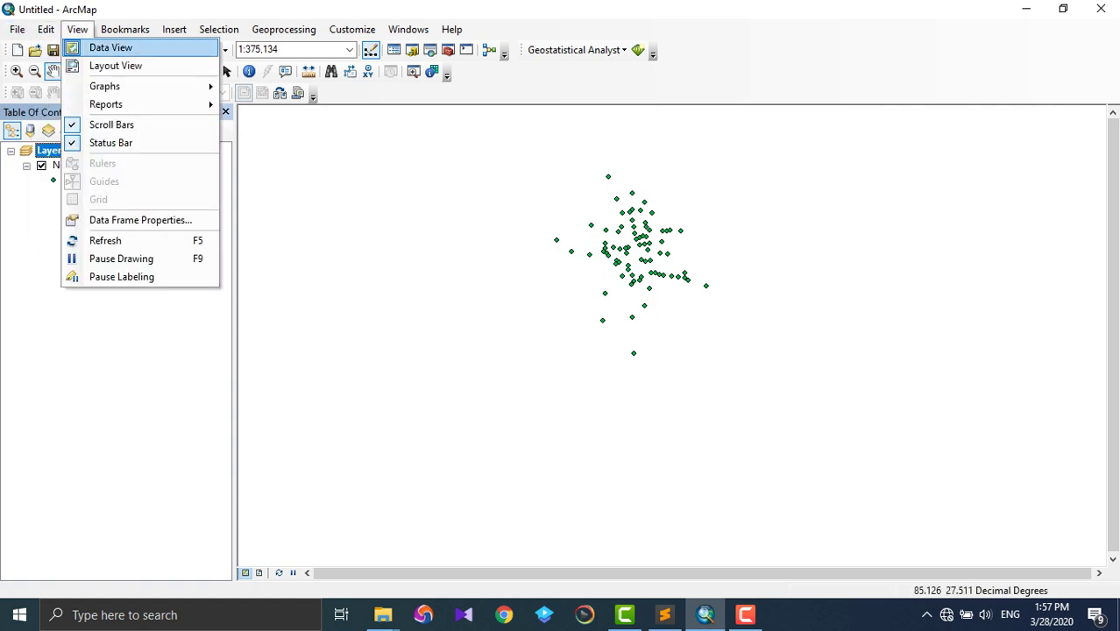
key(Left)
key(Down)
key(Down)
key(Down)
key(Down)
key(Down)
key(Return)
Zoom the map to the full extent of the New_Shapefile layer
key(Down)
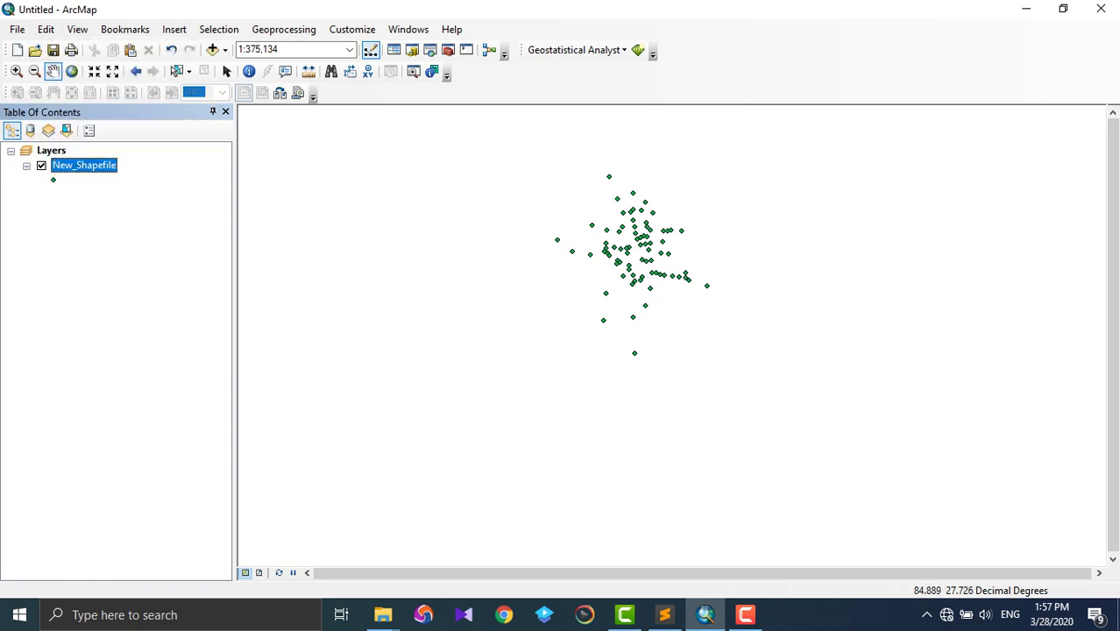
key(shift+F10)
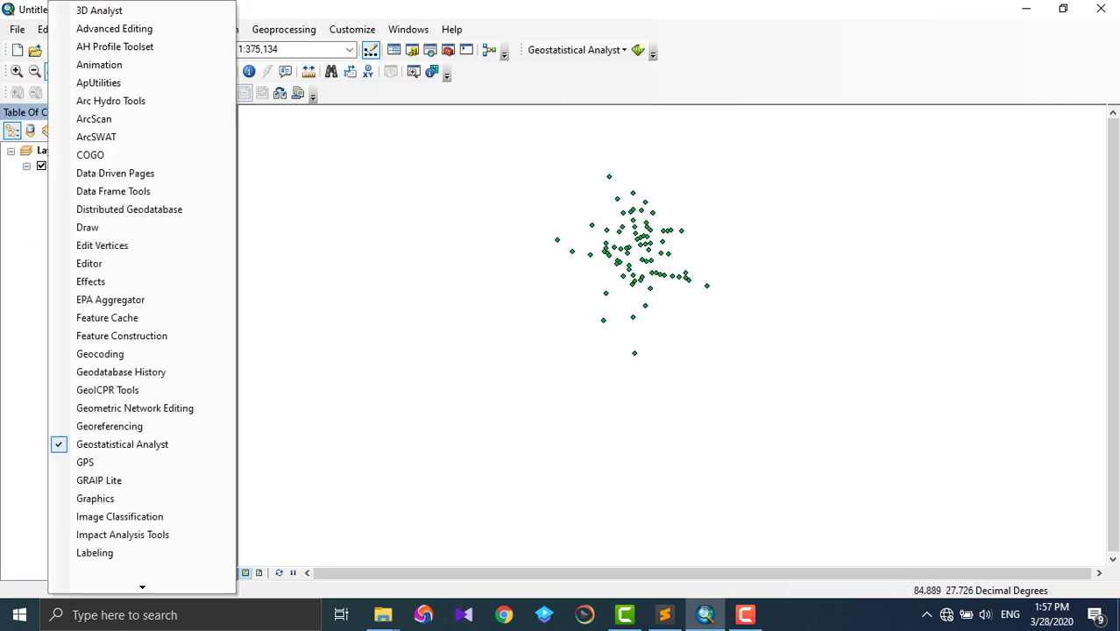
key(Escape)
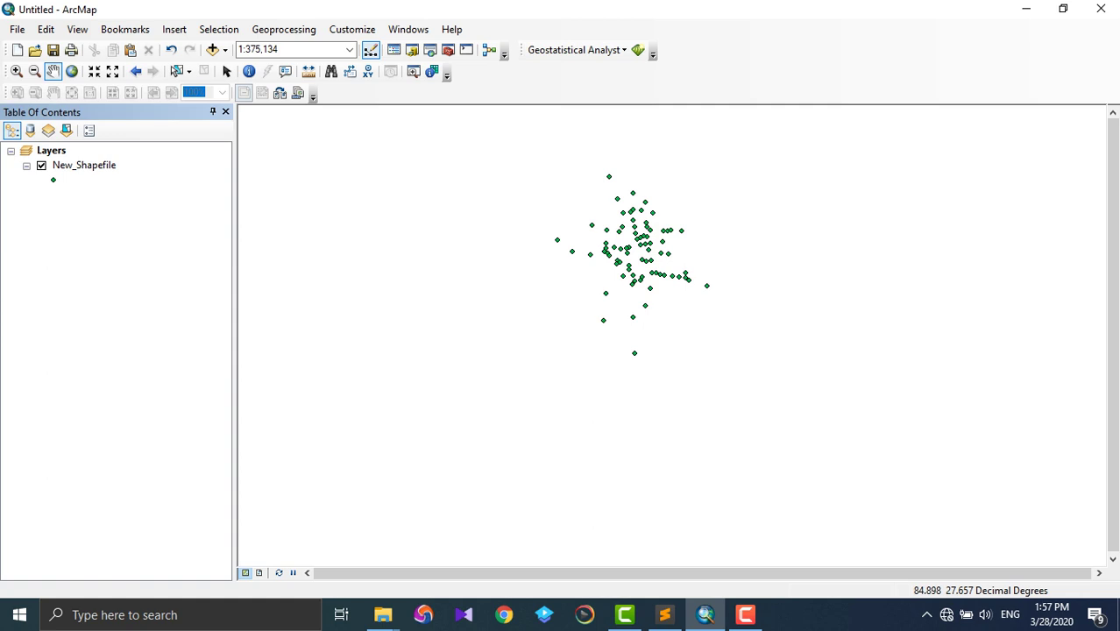
key(shift+F10)
key(Down)
key(Down)
key(Down)
key(Down)
key(Down)
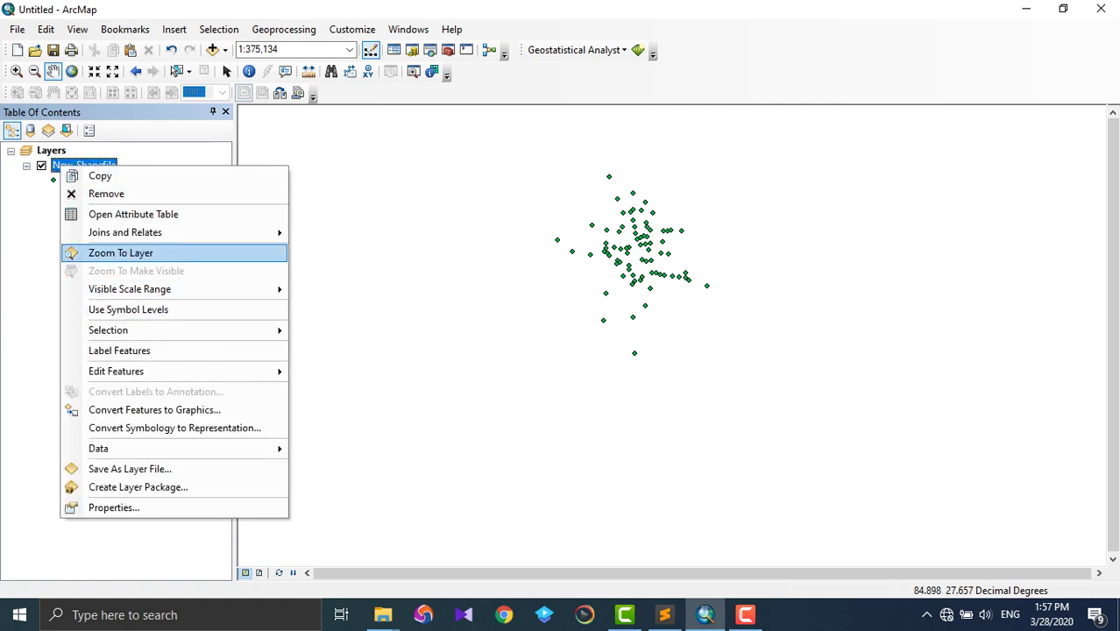
key(Return)
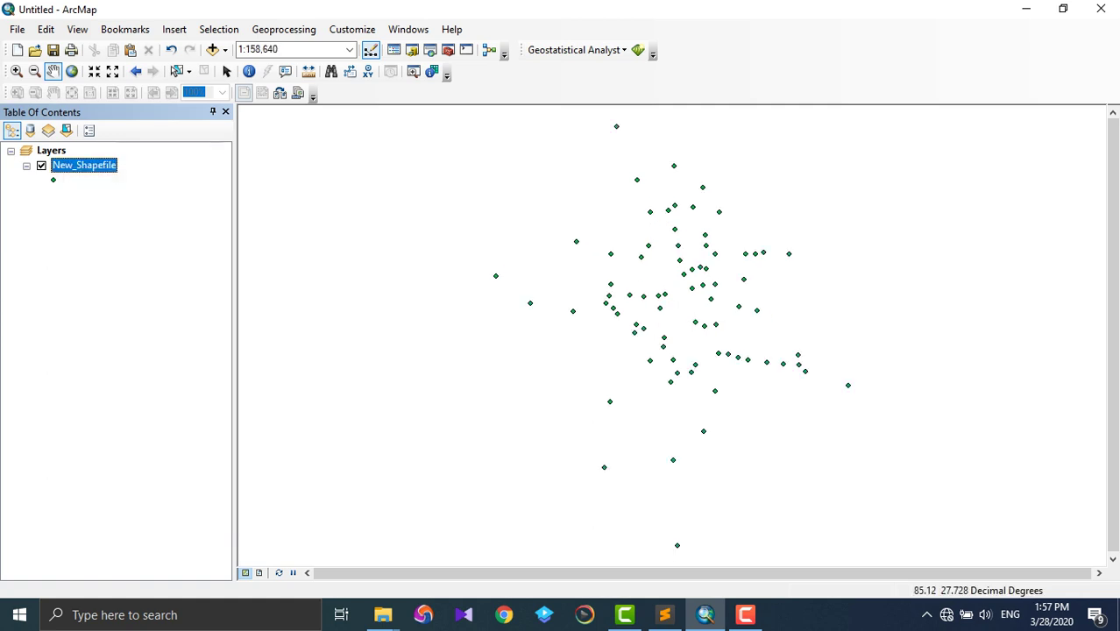
Look through the Edit menu commands, then switch to Layout View
key(alt+e)
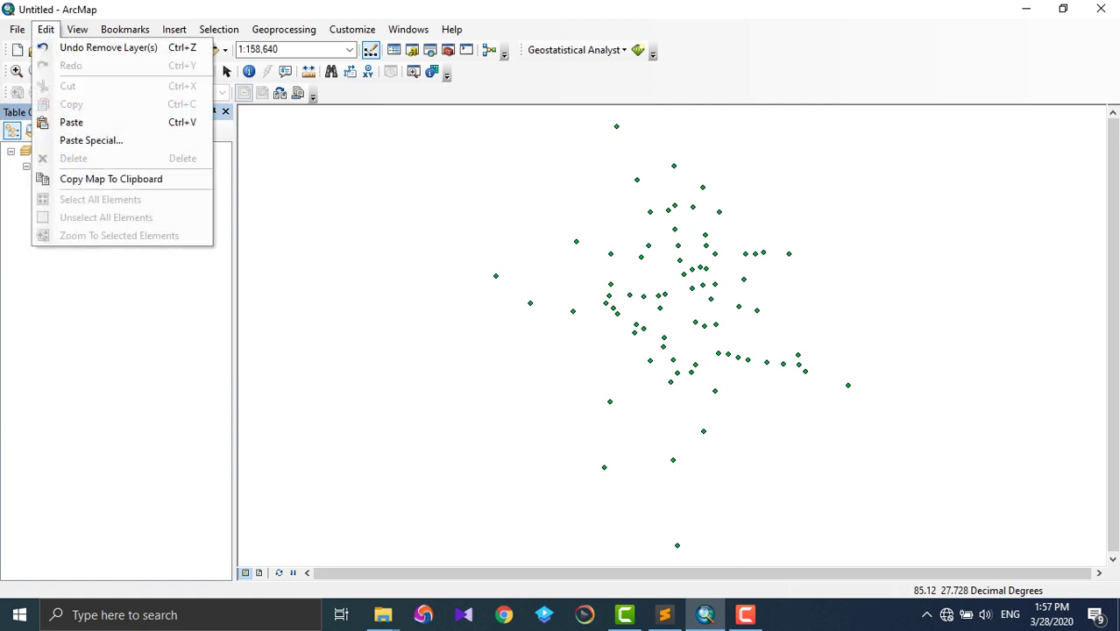
key(Down)
key(Down)
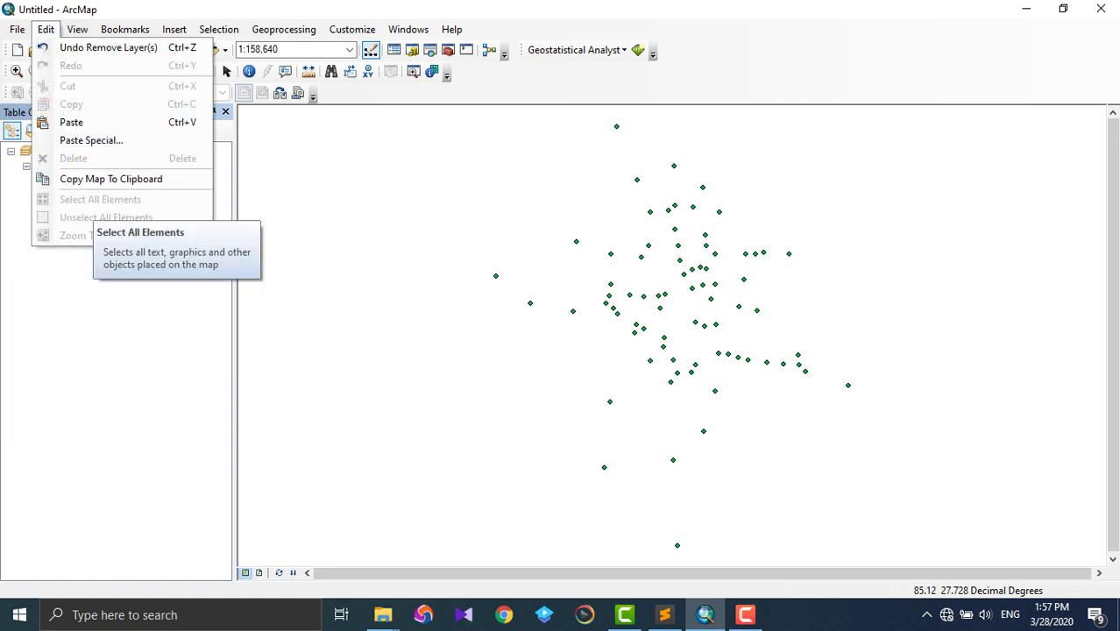
key(Down)
key(Down)
key(Up)
key(Up)
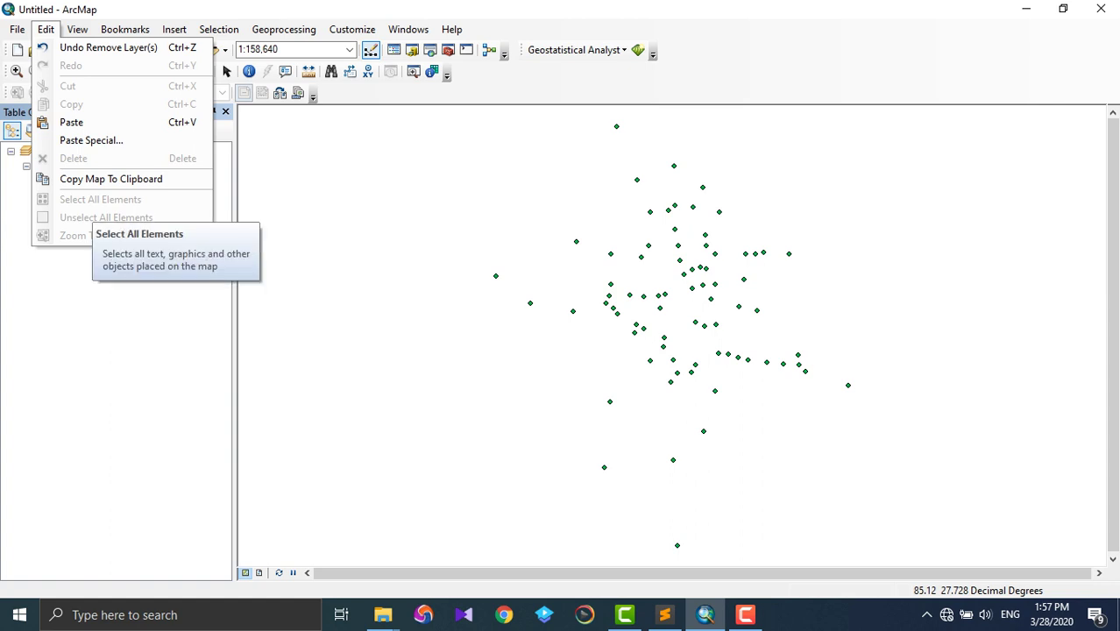
key(Down)
key(Down)
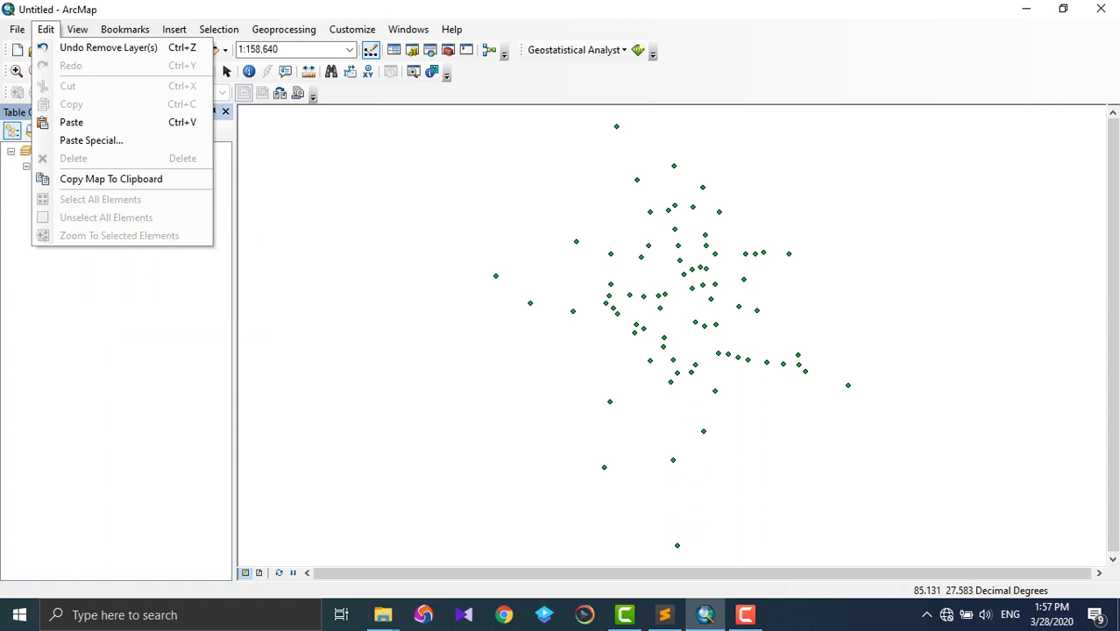
click(258, 572)
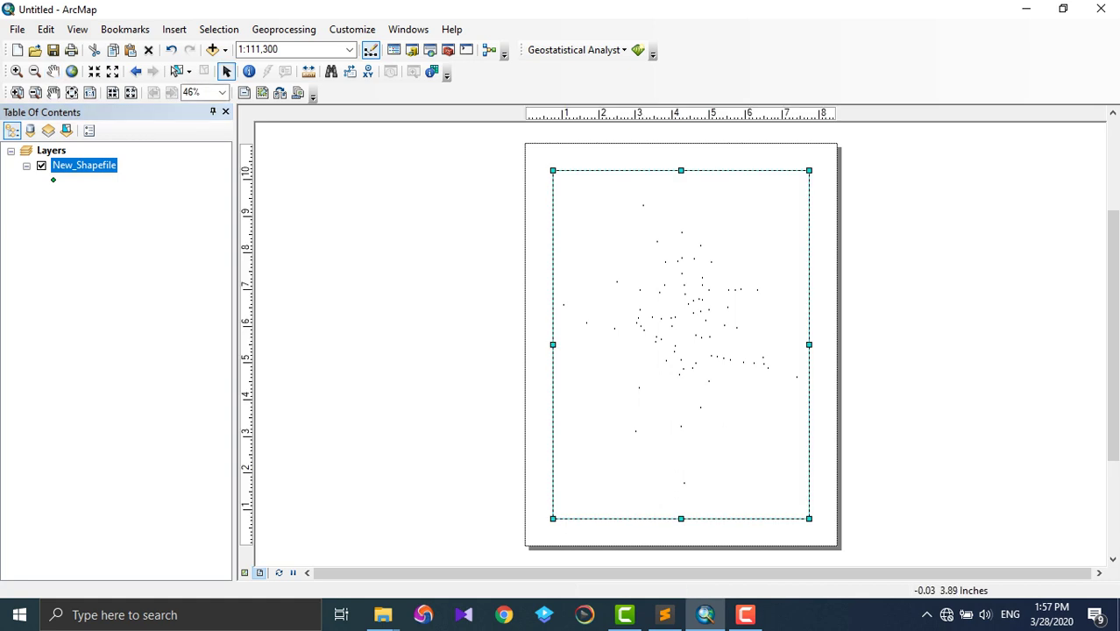
Glance at the Edit menu, then switch back to Data View showing the New_Shapefile points
click(46, 29)
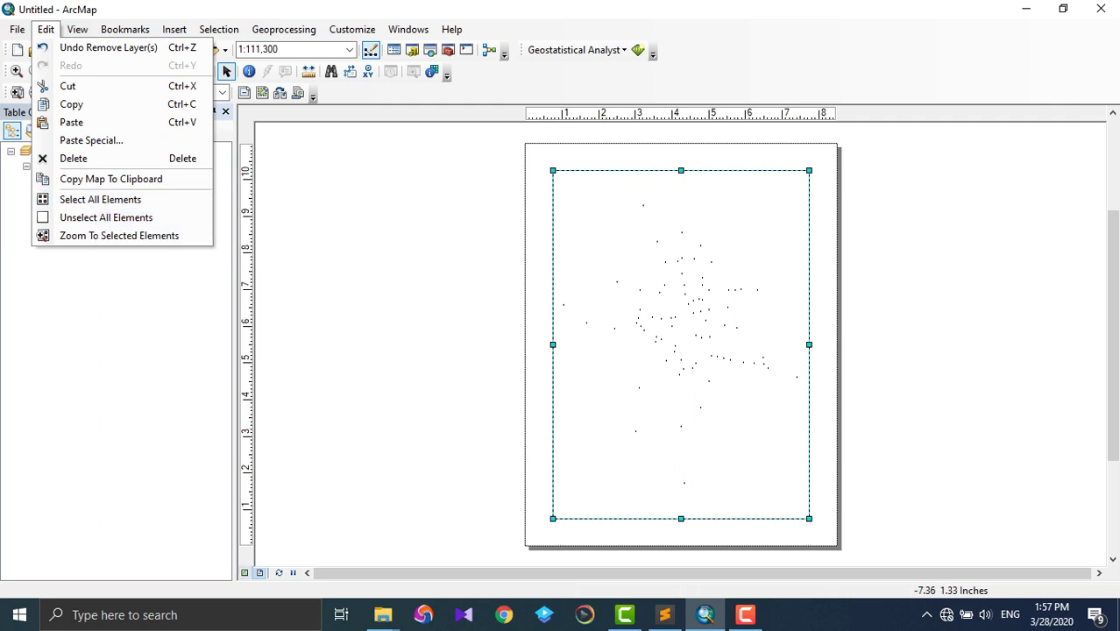
click(245, 573)
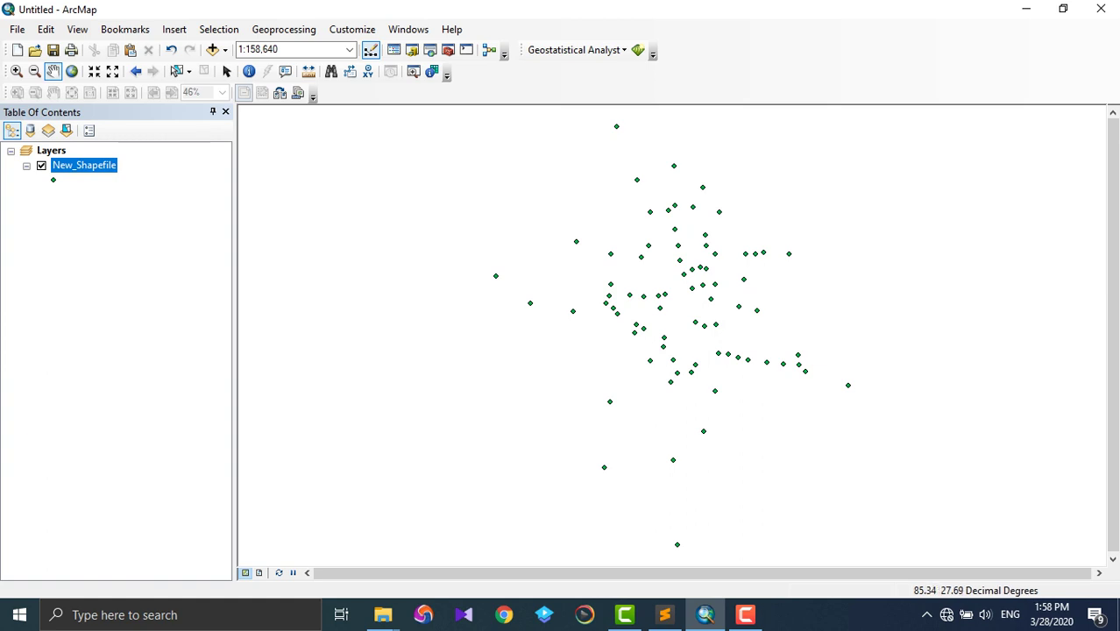
Toggle between Layout View and Data View, ending in Layout View with the View menu open
click(259, 573)
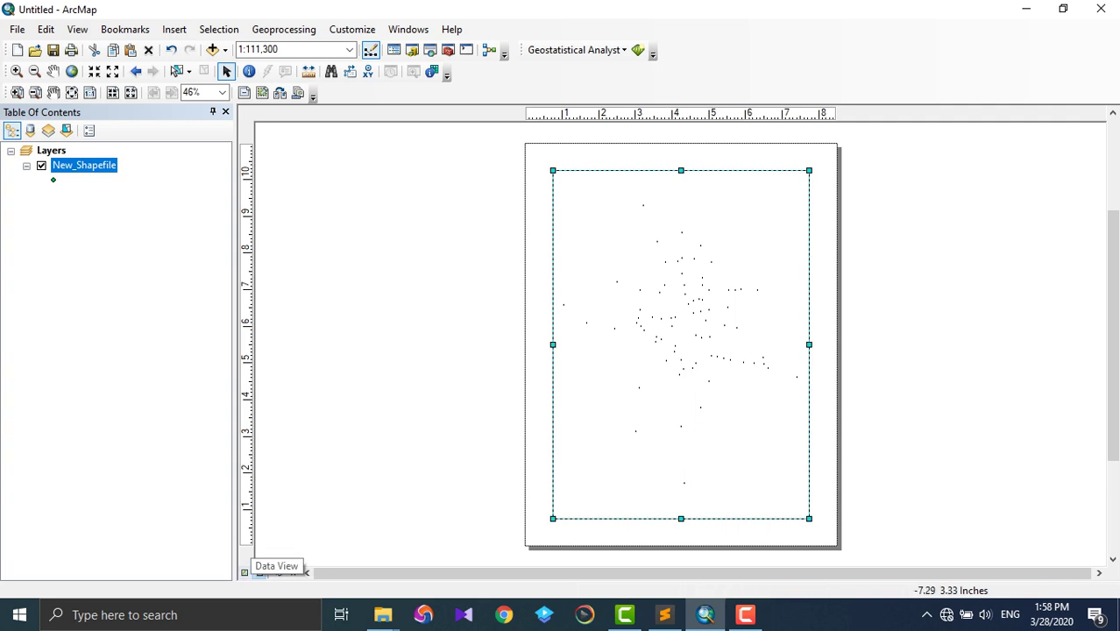
click(247, 571)
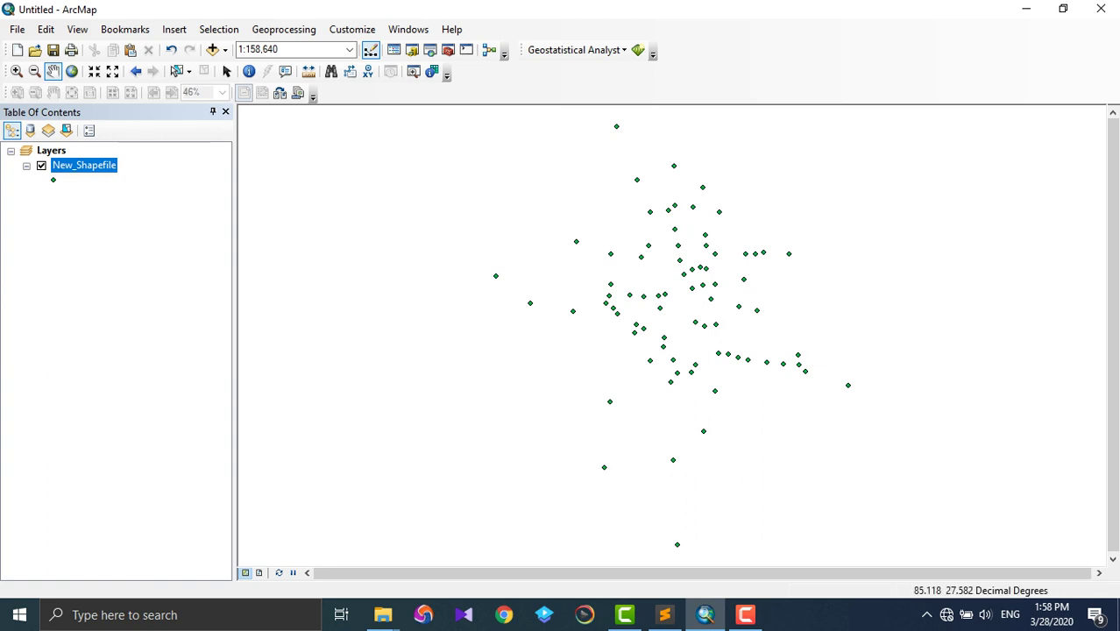
click(259, 572)
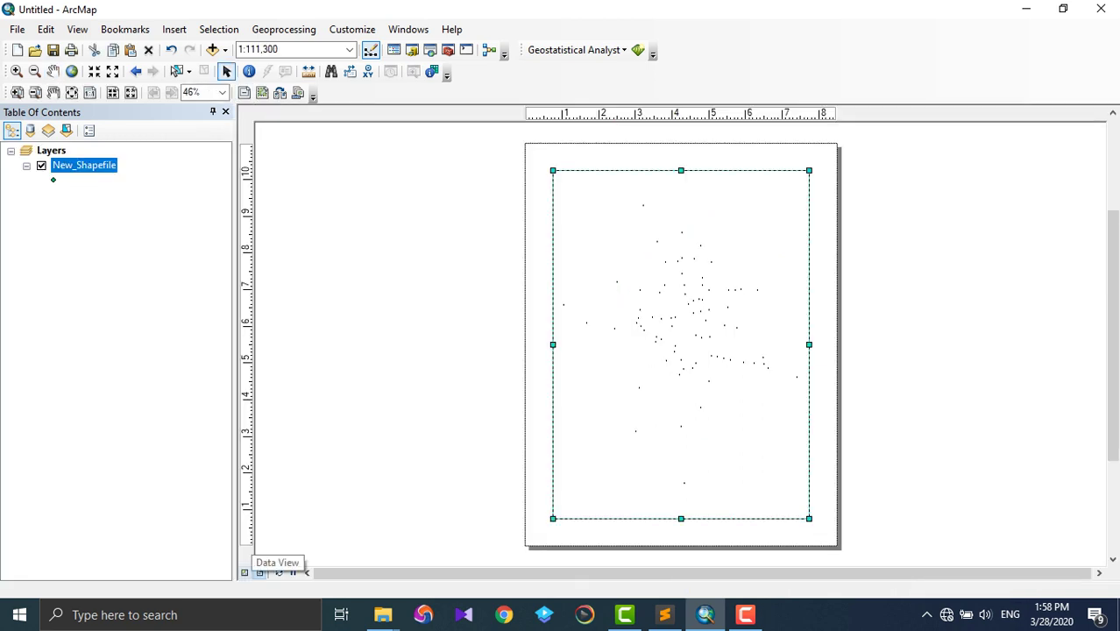
click(245, 572)
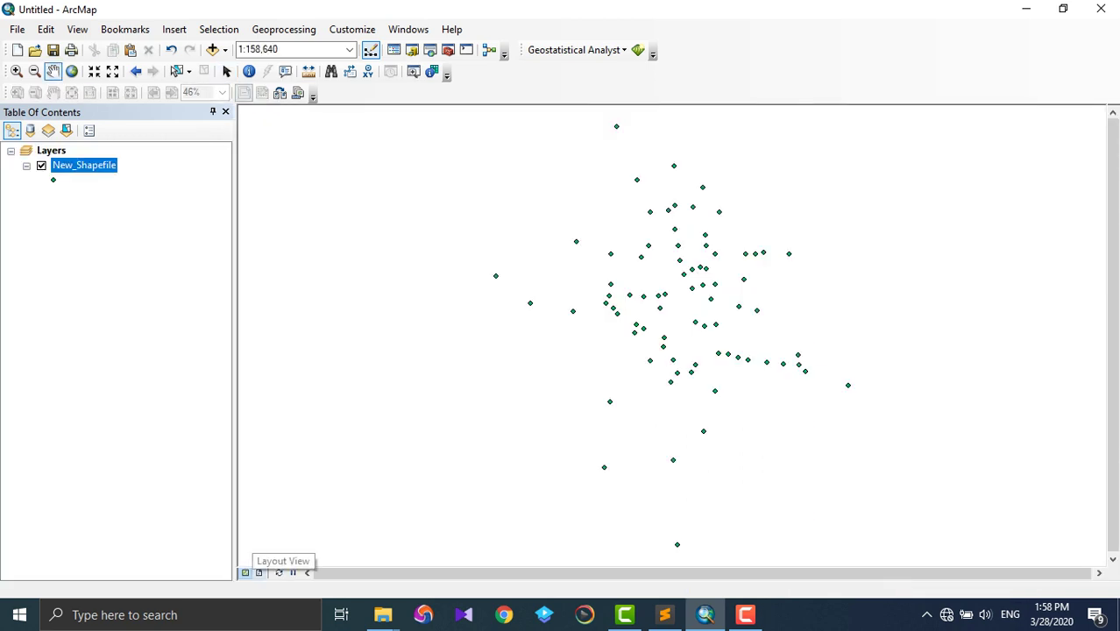
click(260, 572)
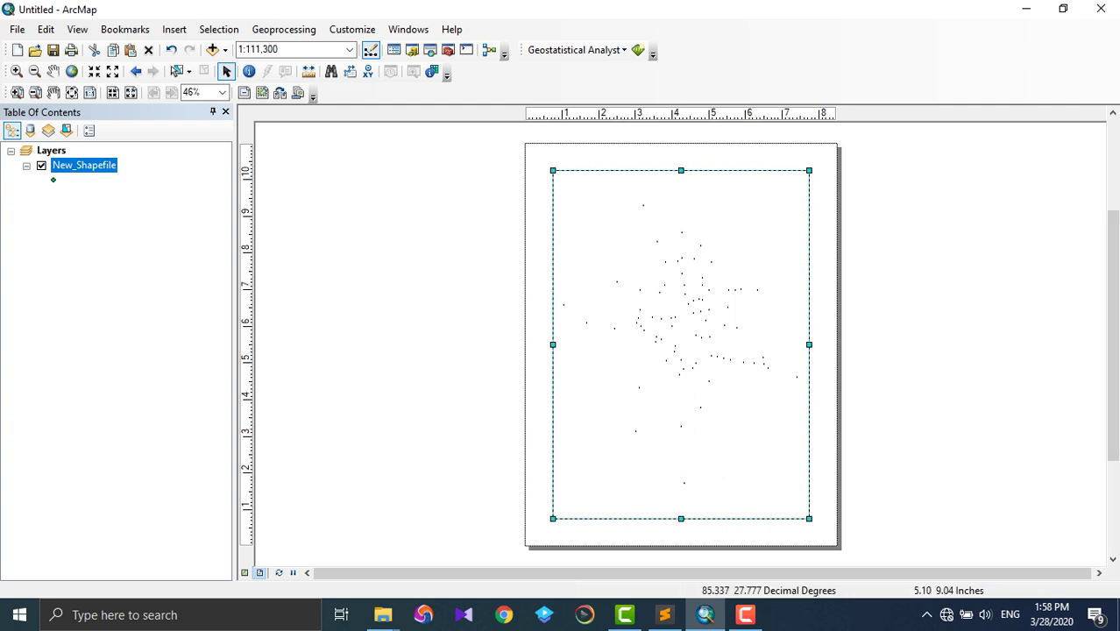
click(77, 29)
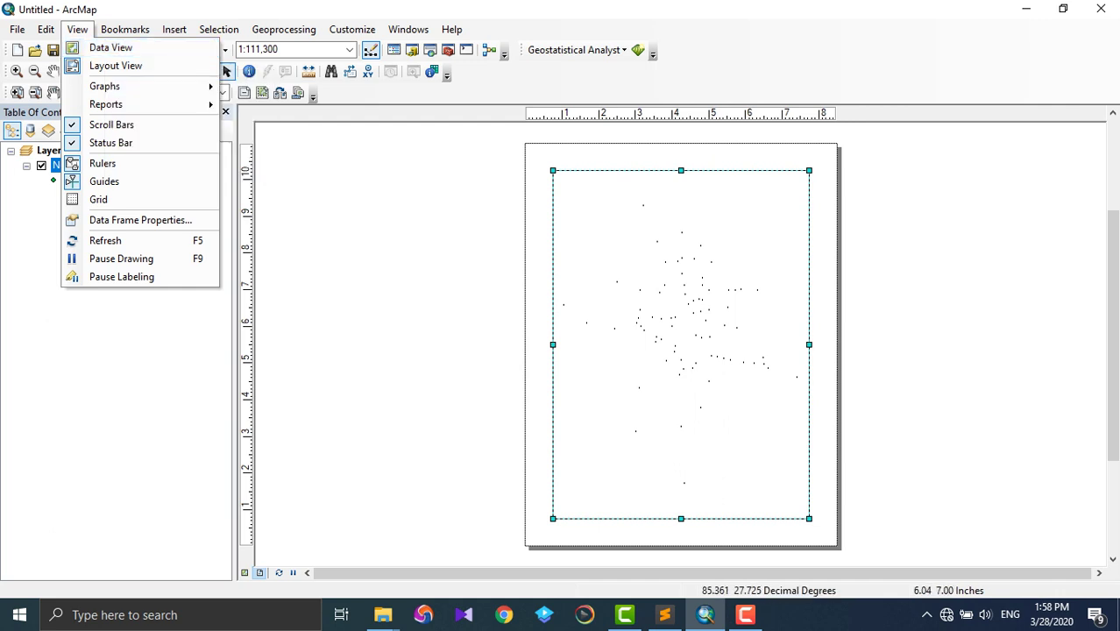
Browse the View and Bookmarks menus and the Graphs submenu
mouse_move(125, 28)
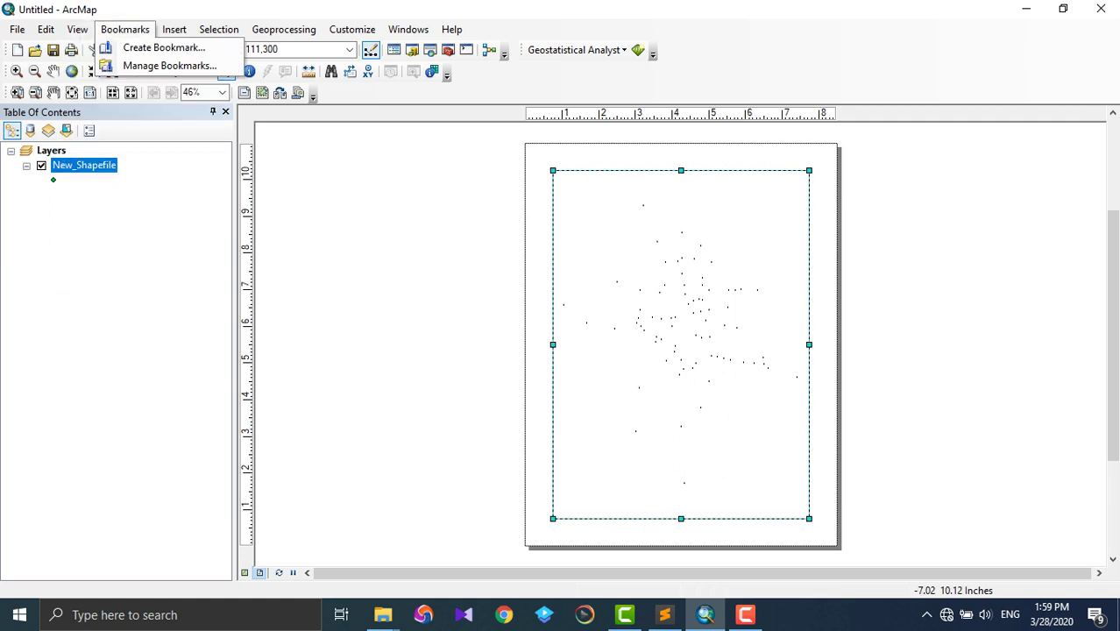
click(77, 29)
click(77, 29)
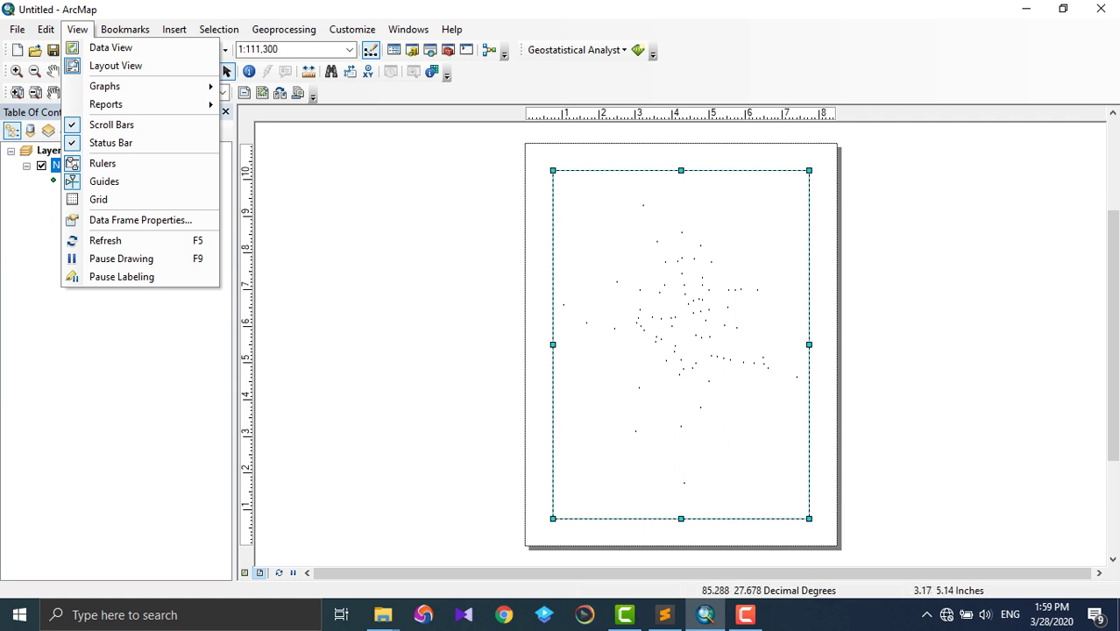
mouse_move(131, 86)
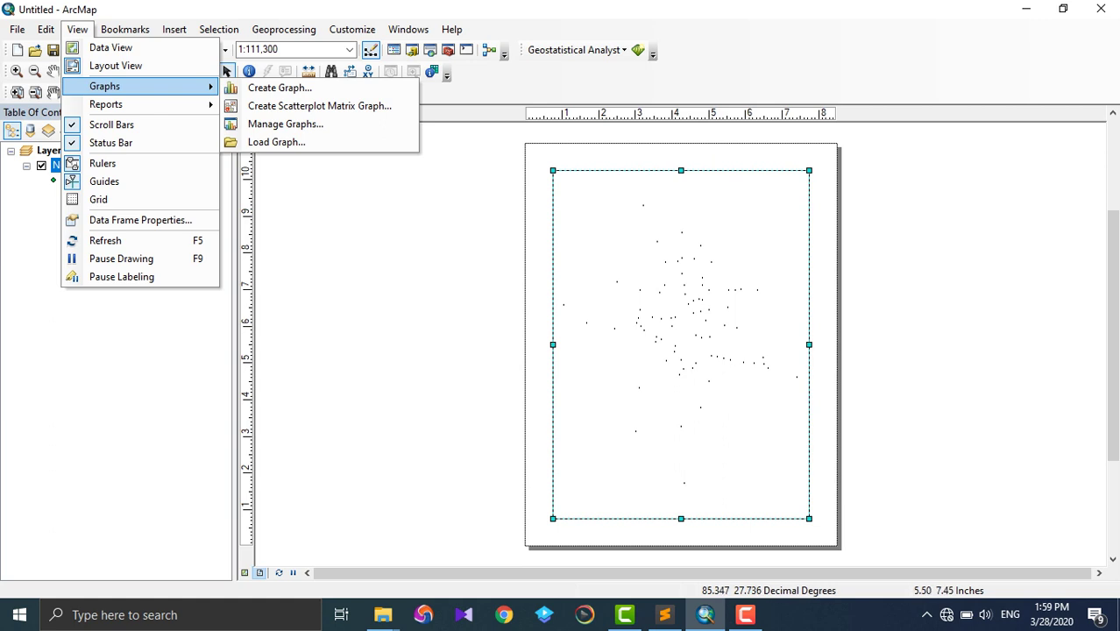
Switch to Data View, browse the View and Bookmarks menus, then return to Layout View
click(110, 47)
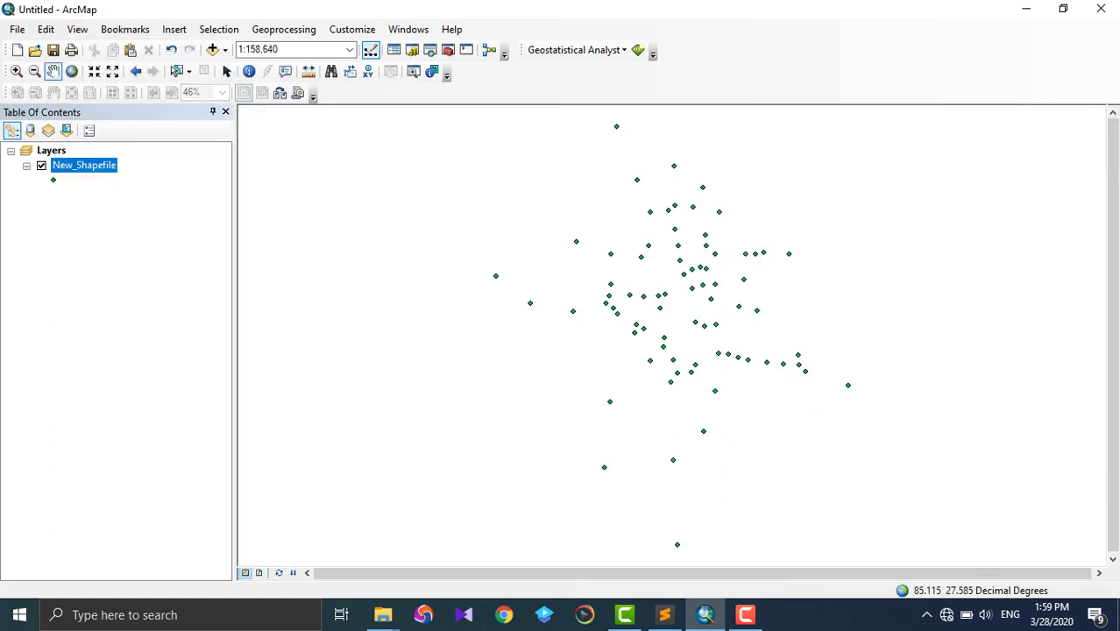
click(77, 29)
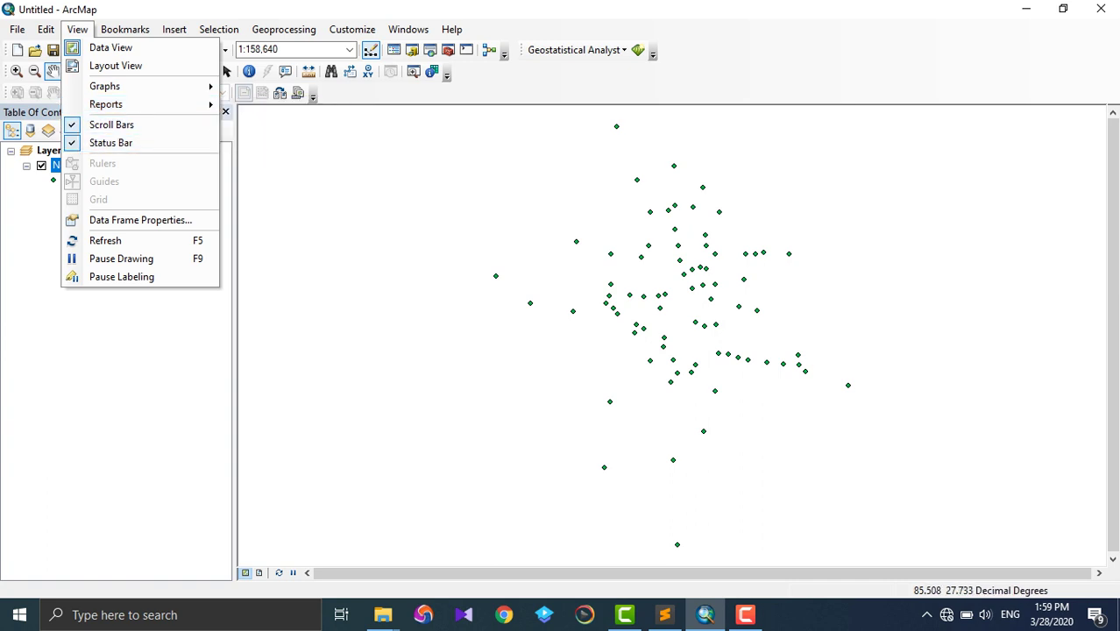
key(Escape)
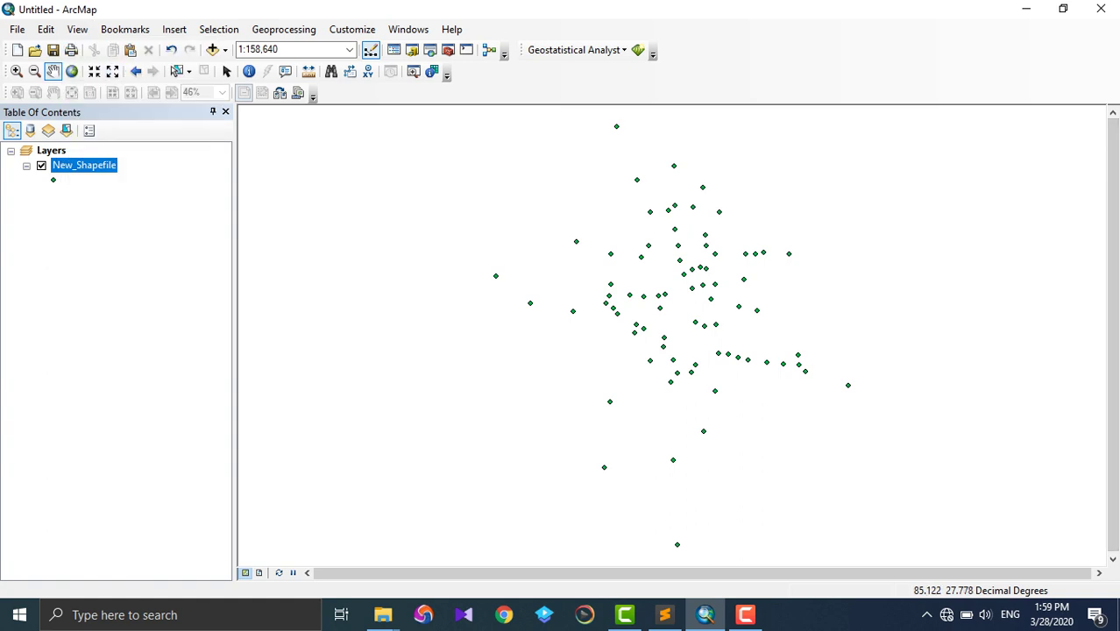
click(77, 29)
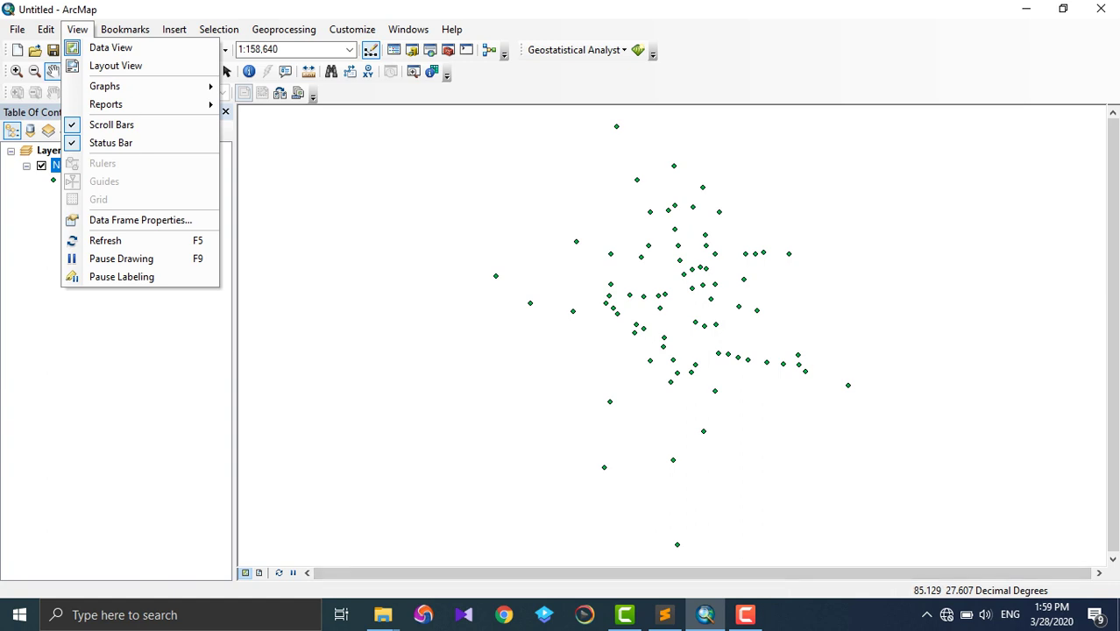
key(Escape)
key(Right)
key(Escape)
key(Escape)
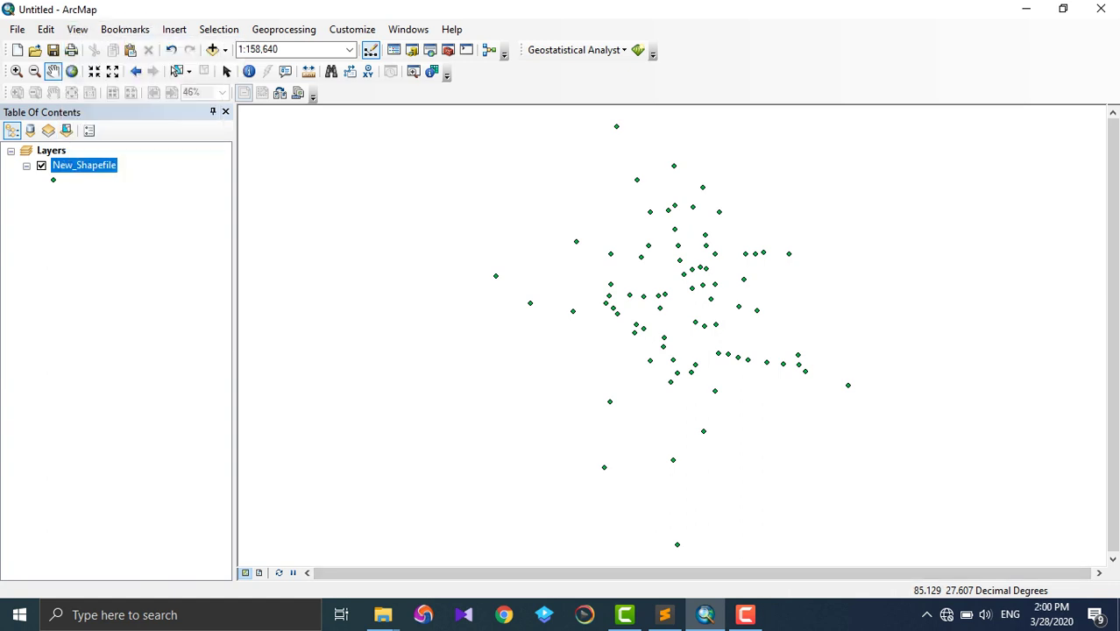
key(alt+v)
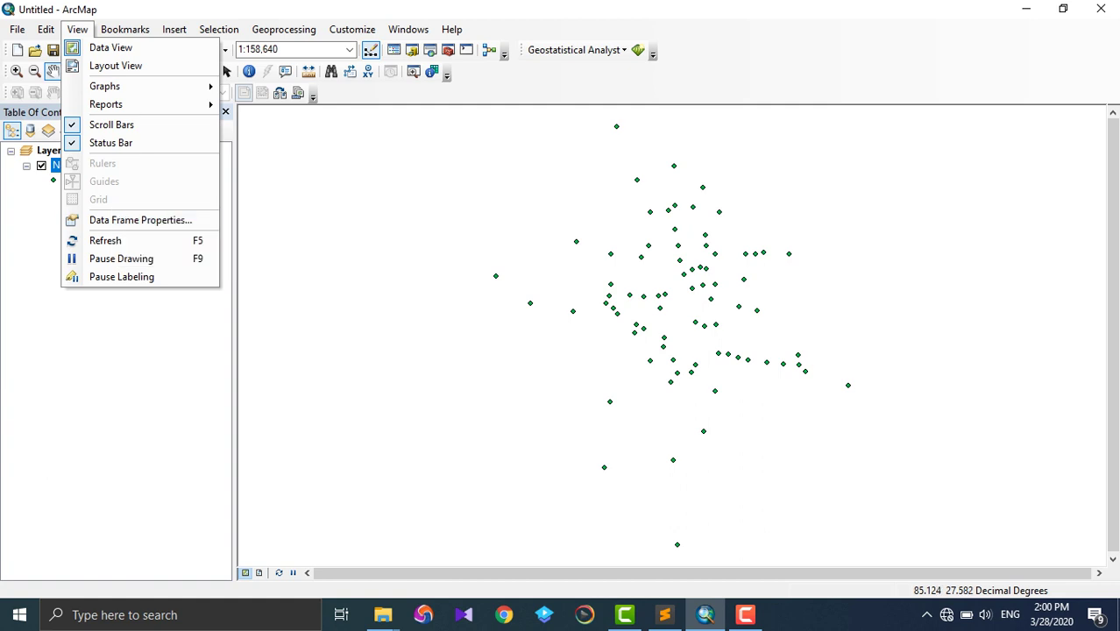
key(Down)
key(Return)
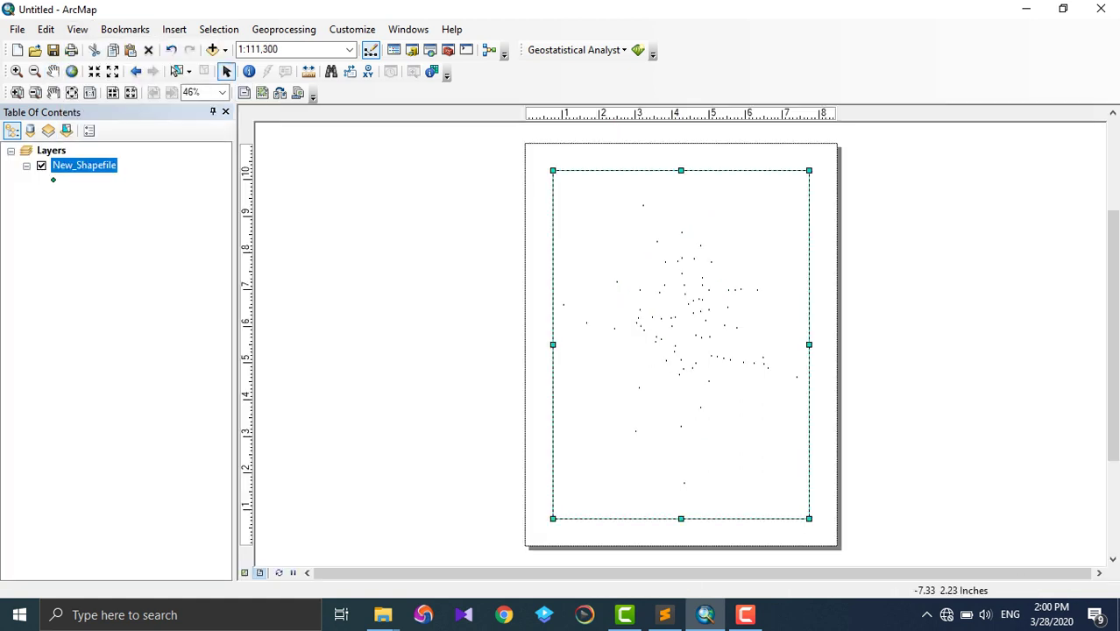
Turn the layout rulers off and back on from the View menu
key(alt+v)
key(Down)
key(Down)
key(Down)
key(Down)
key(Down)
key(Down)
key(Down)
key(Down)
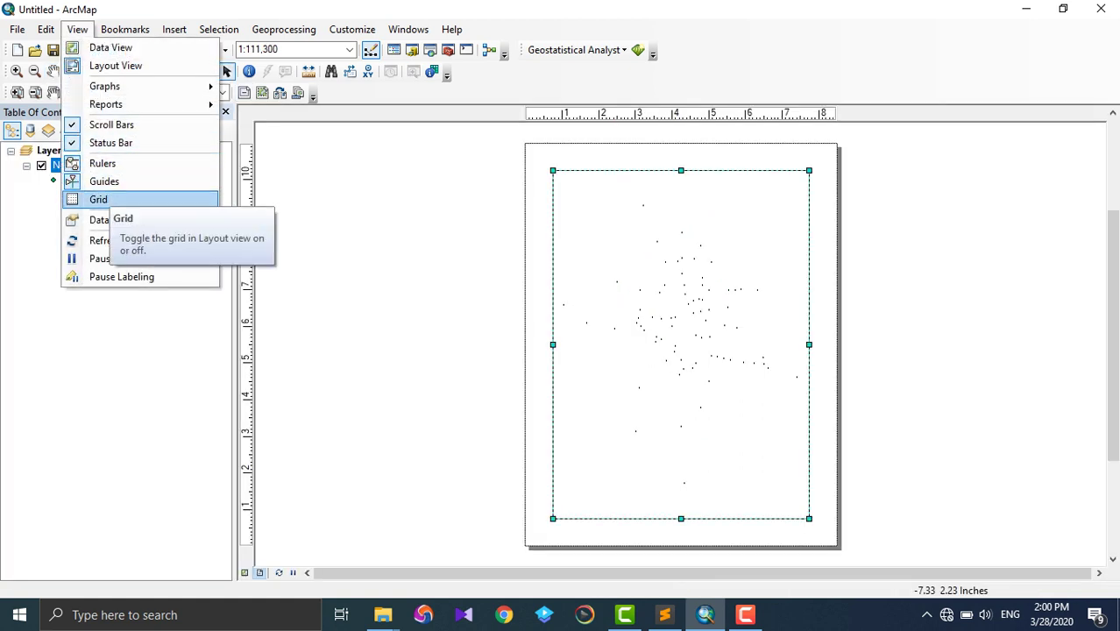
key(Up)
key(Up)
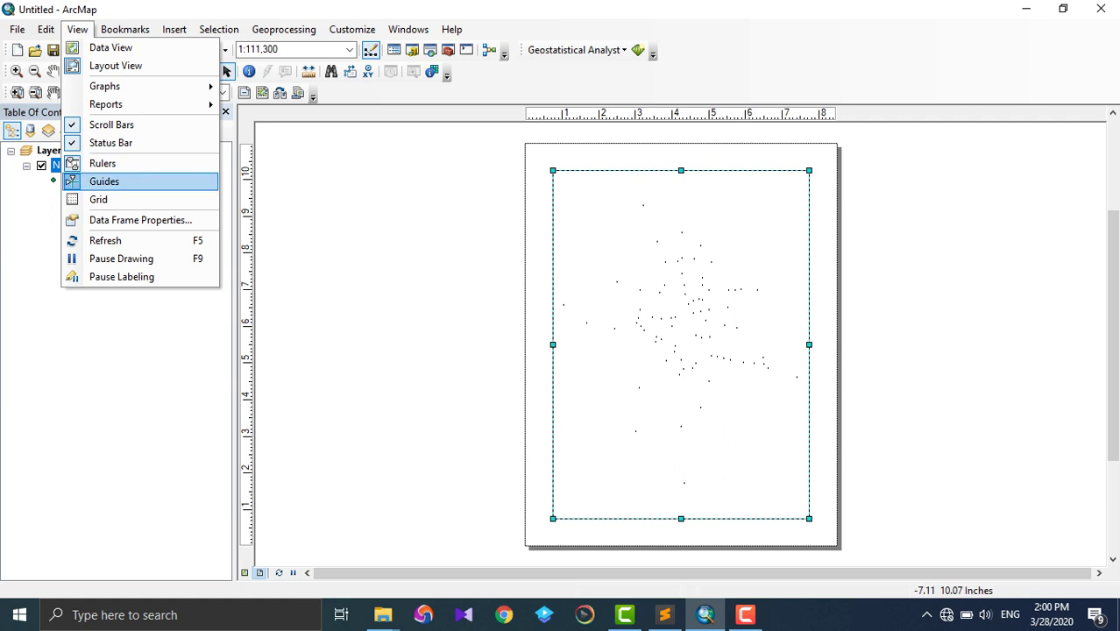
key(Up)
key(Return)
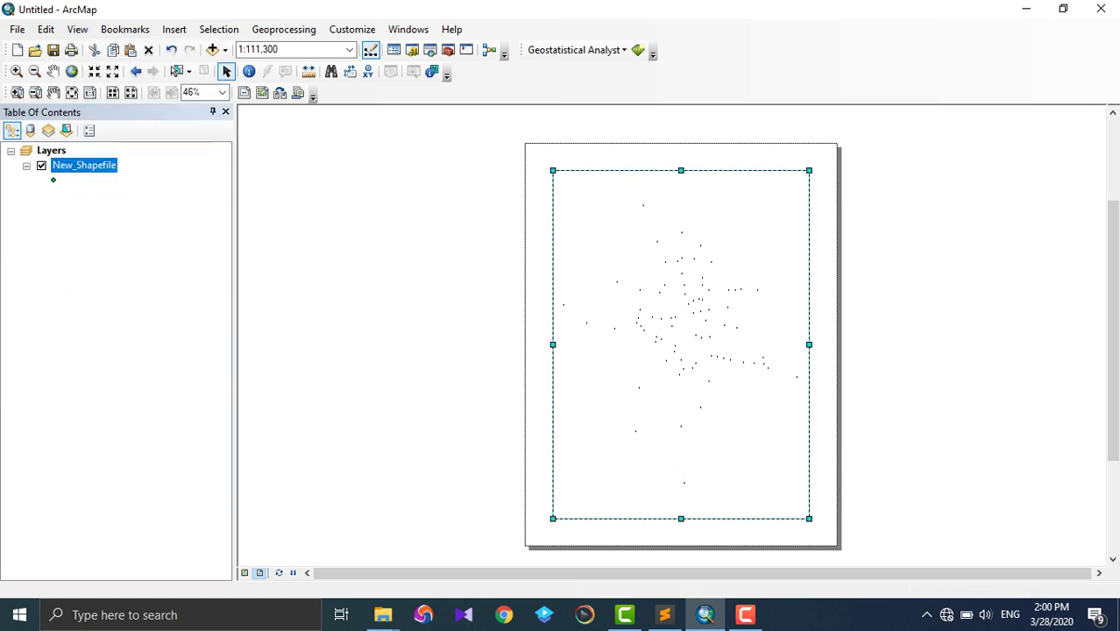
key(alt+v)
key(Down)
key(Down)
key(Down)
key(Down)
key(Down)
key(Down)
key(Return)
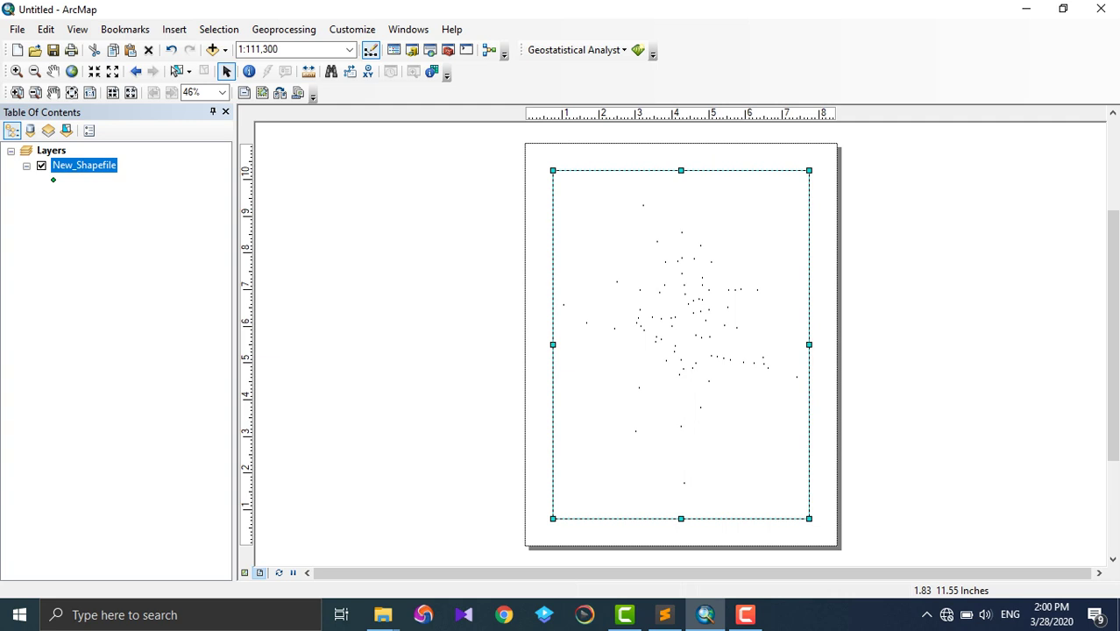
click(77, 28)
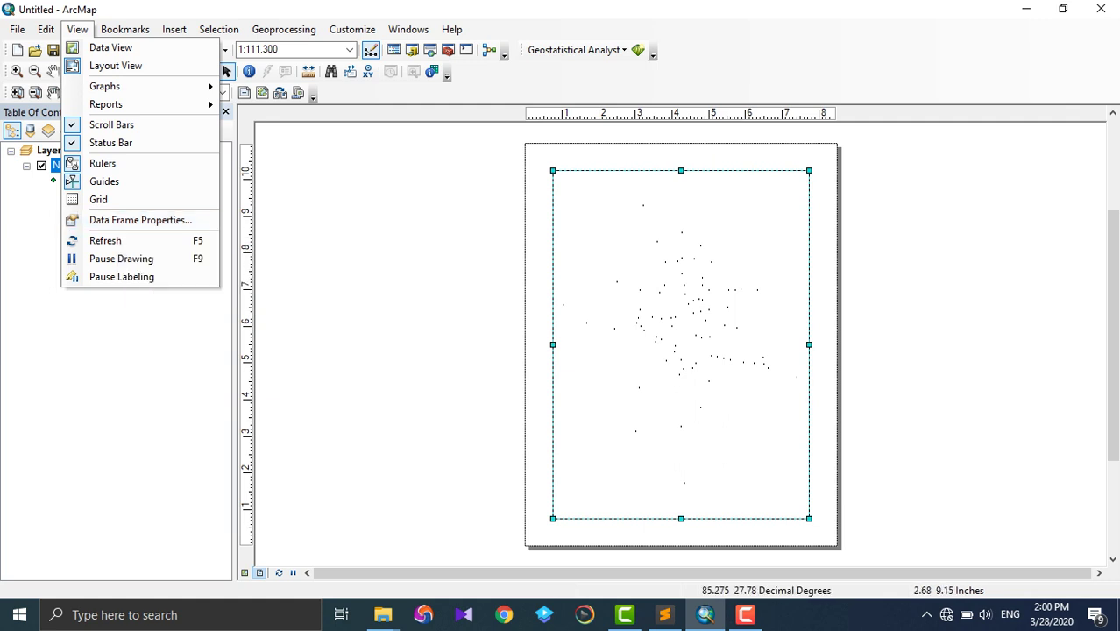
click(565, 164)
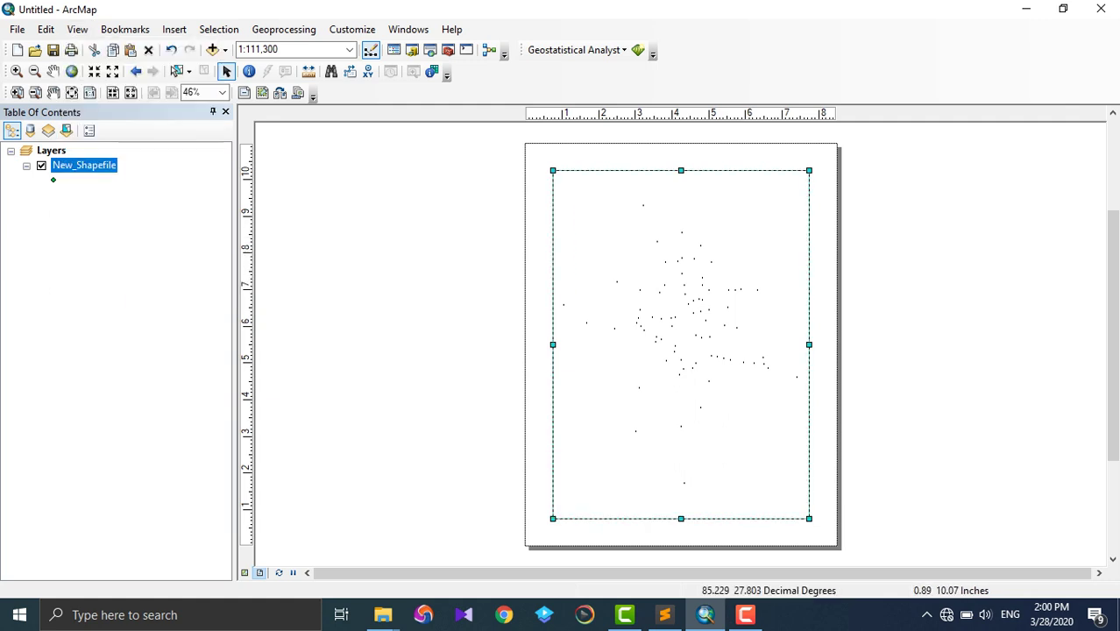
Shrink the points data frame by a corner handle and move it toward the page's upper centre
drag(552, 170, 647, 289)
drag(702, 331, 648, 188)
drag(659, 237, 671, 302)
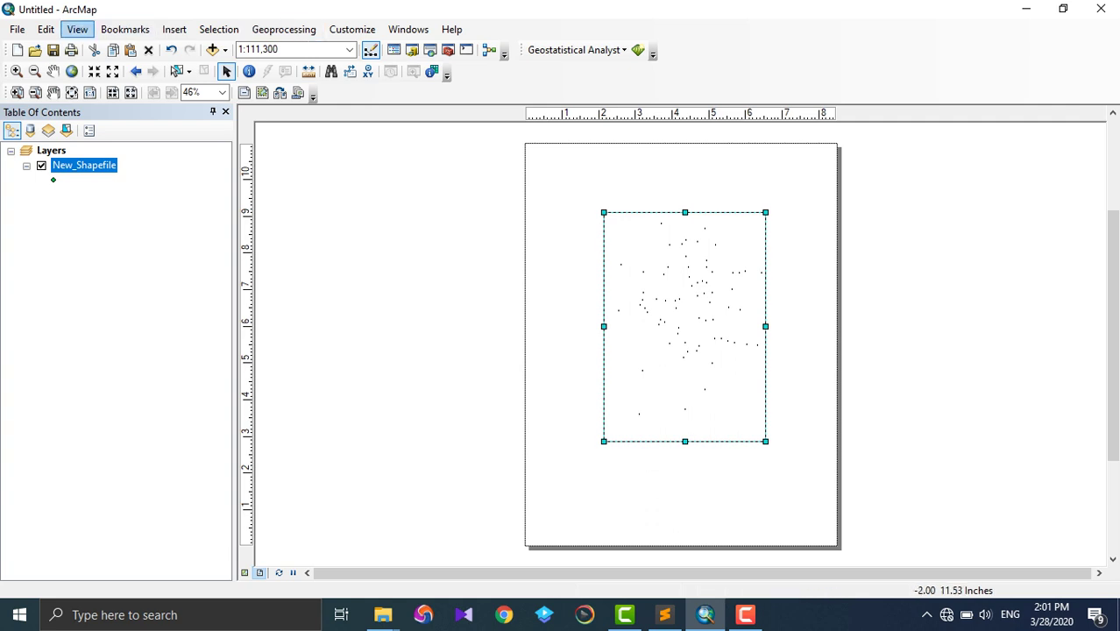
click(77, 29)
click(105, 240)
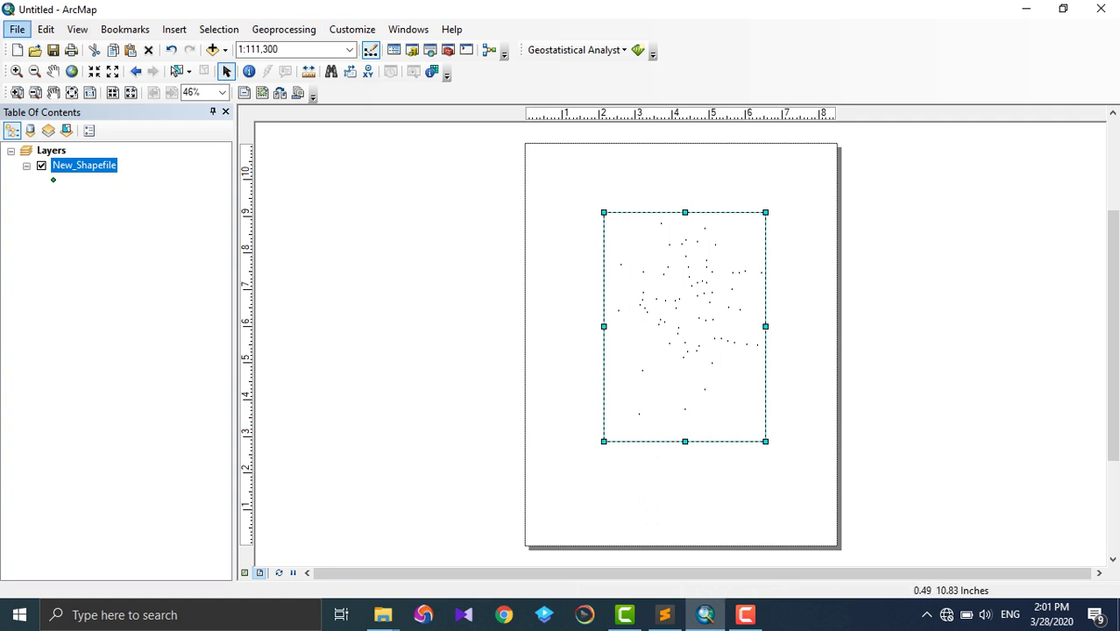
click(77, 29)
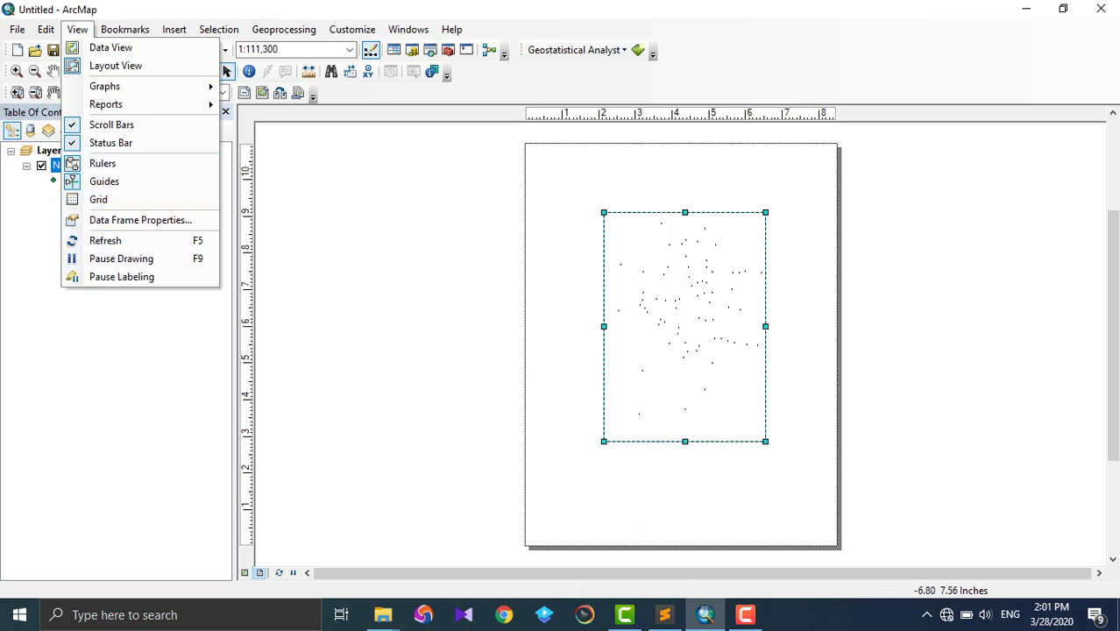
mouse_move(218, 29)
mouse_move(77, 29)
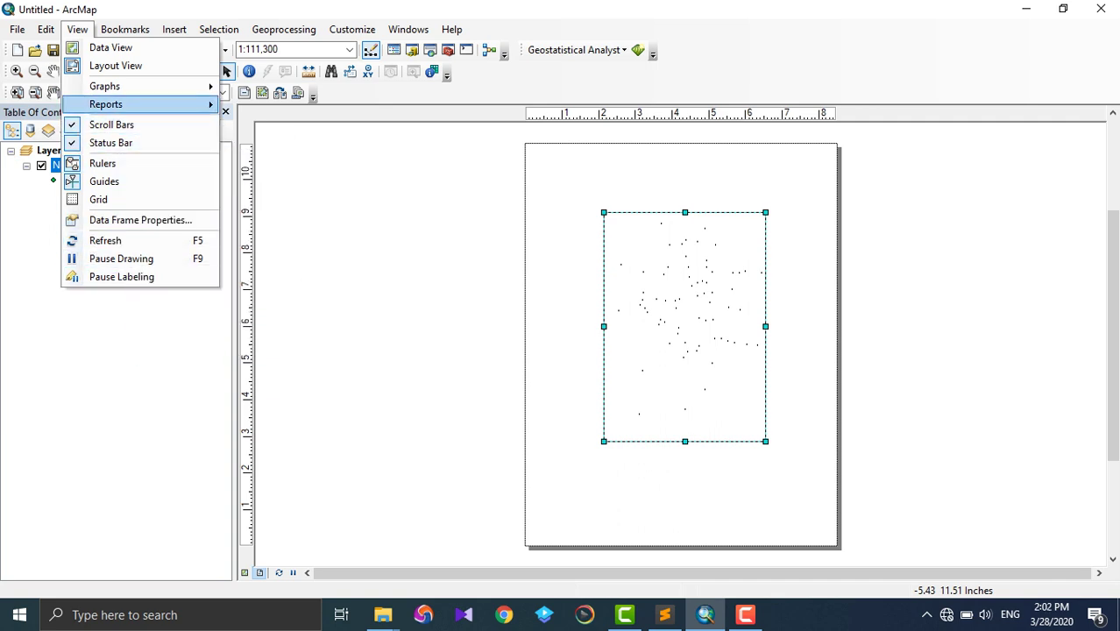
mouse_move(125, 29)
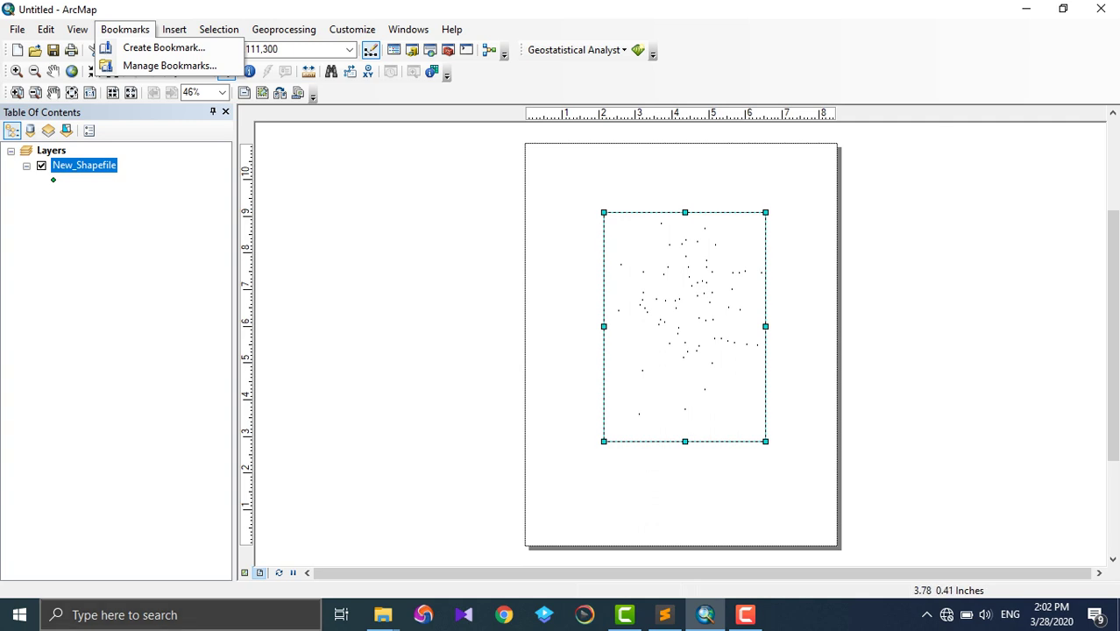
click(504, 614)
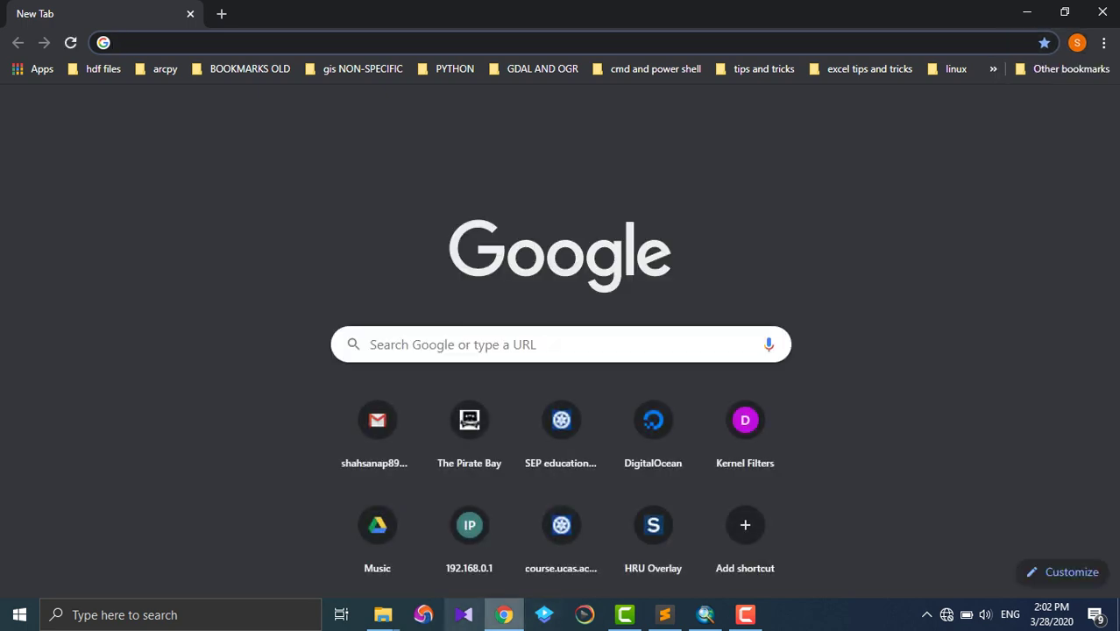
Switch from Chrome back to the ArcMap layout window using the taskbar
click(705, 614)
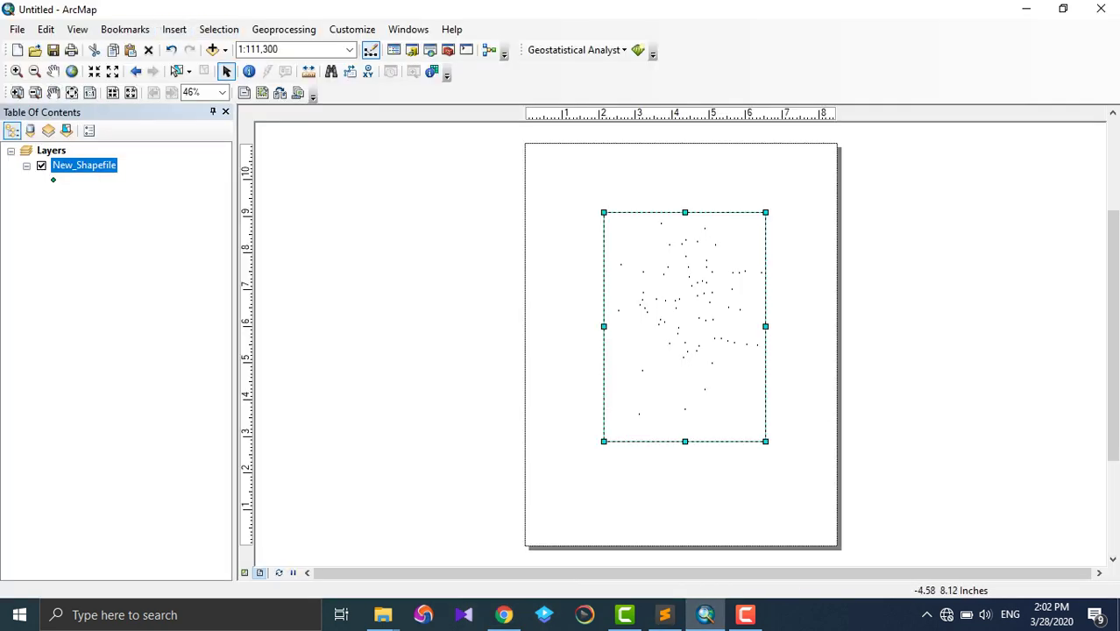
Insert a new empty data frame and drag it to the top of the page, above the points frame
click(175, 29)
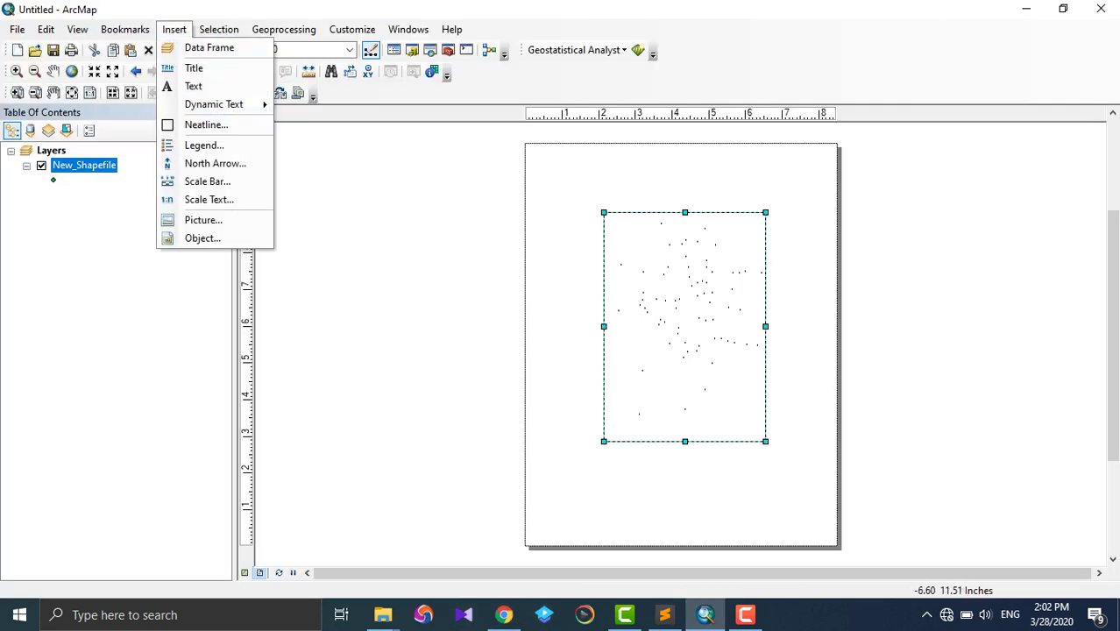
click(174, 29)
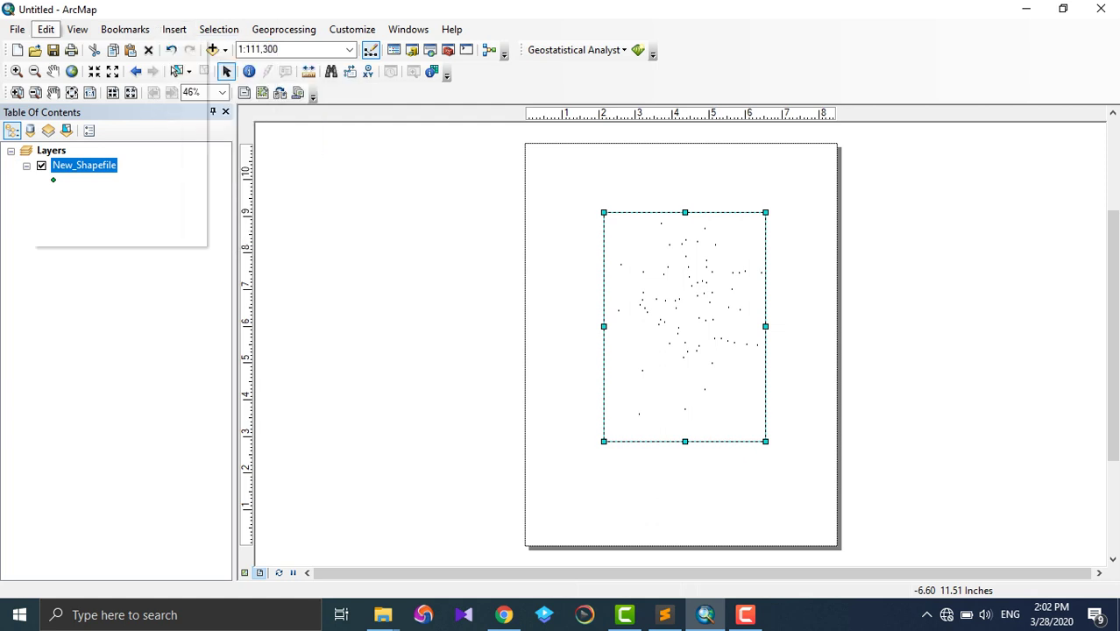
click(175, 29)
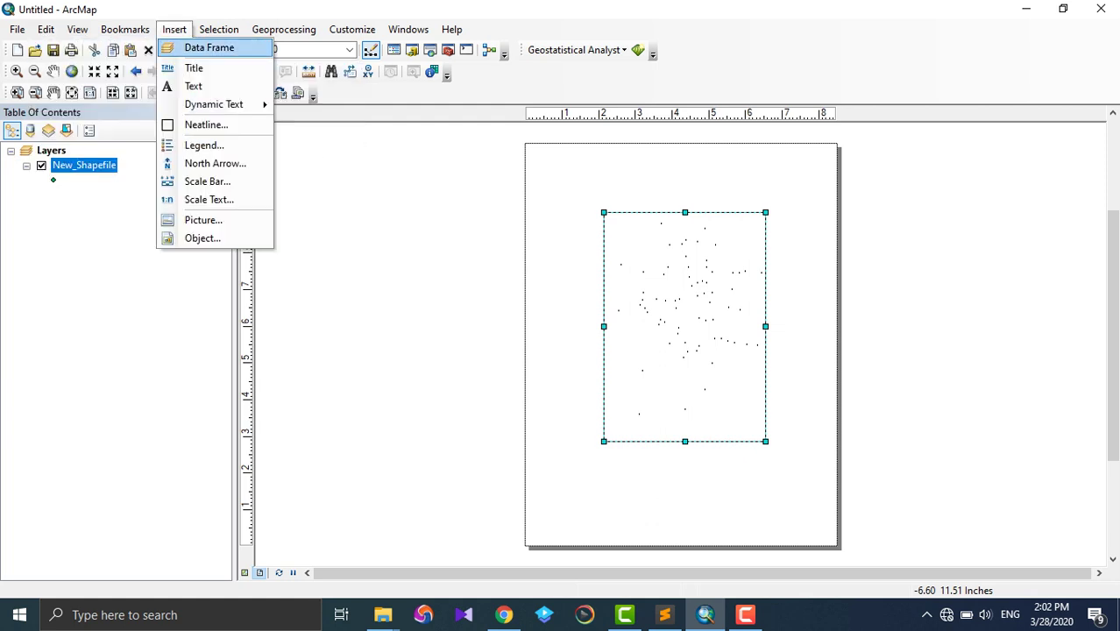
click(209, 47)
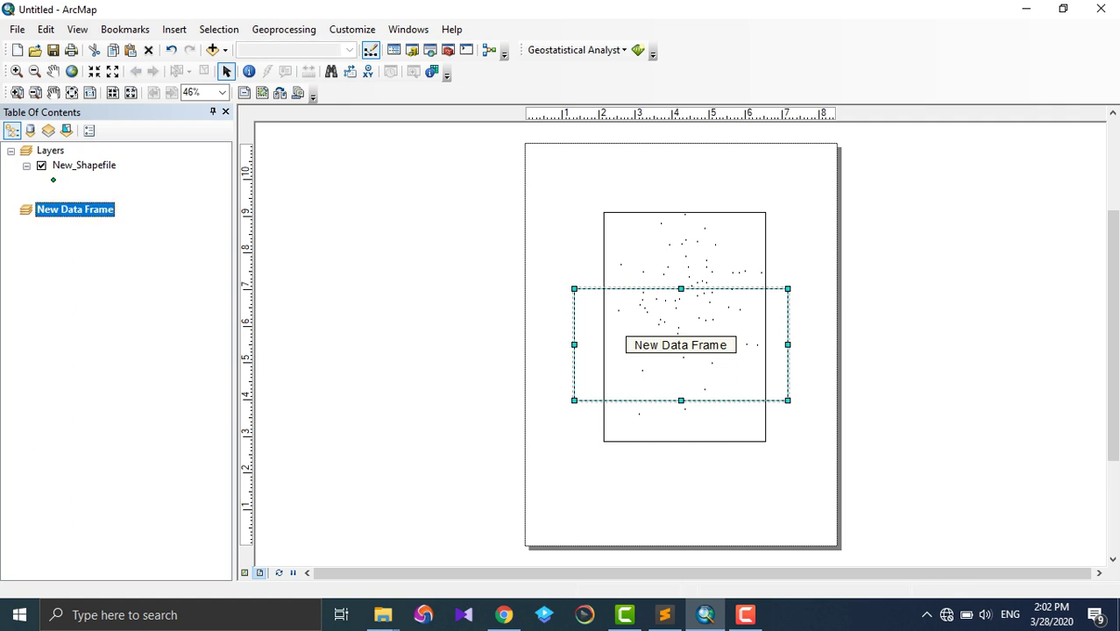
drag(637, 311, 619, 193)
click(686, 324)
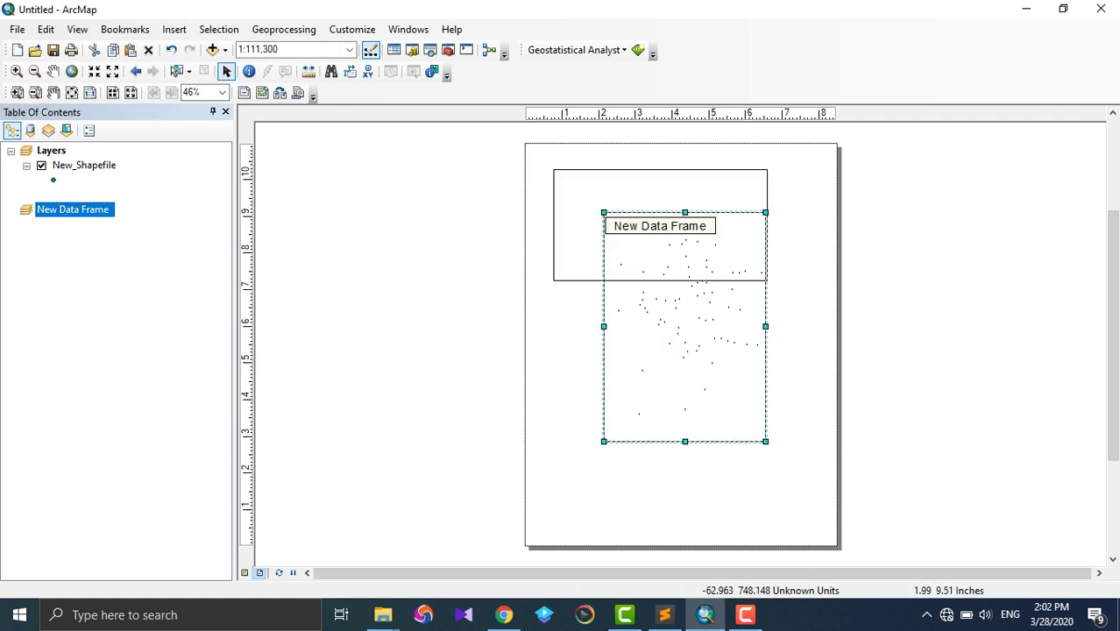
click(617, 206)
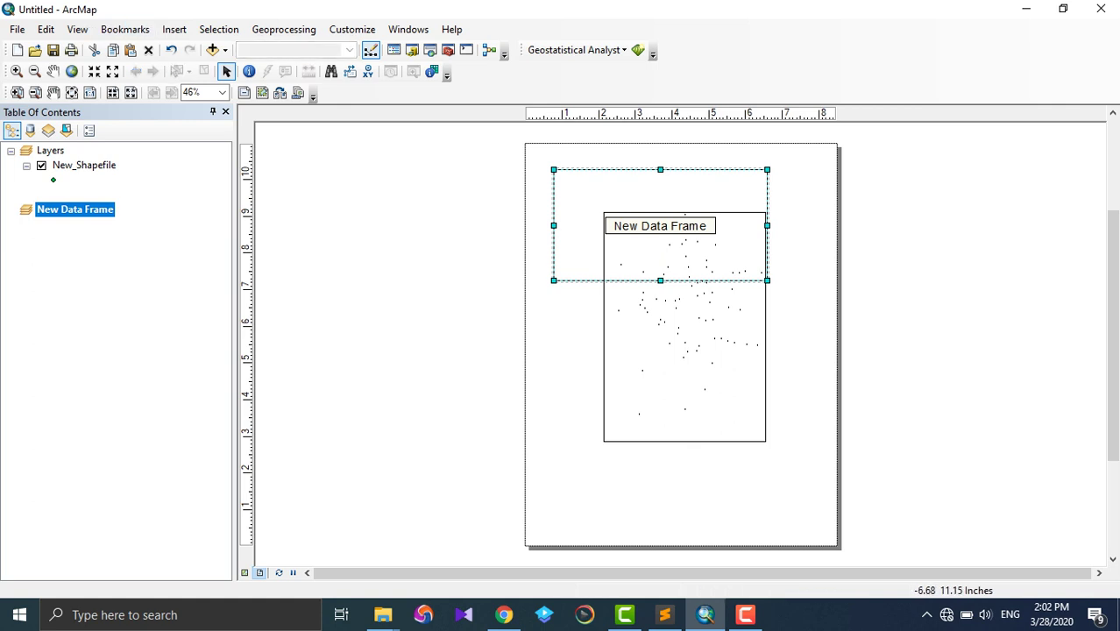
click(173, 29)
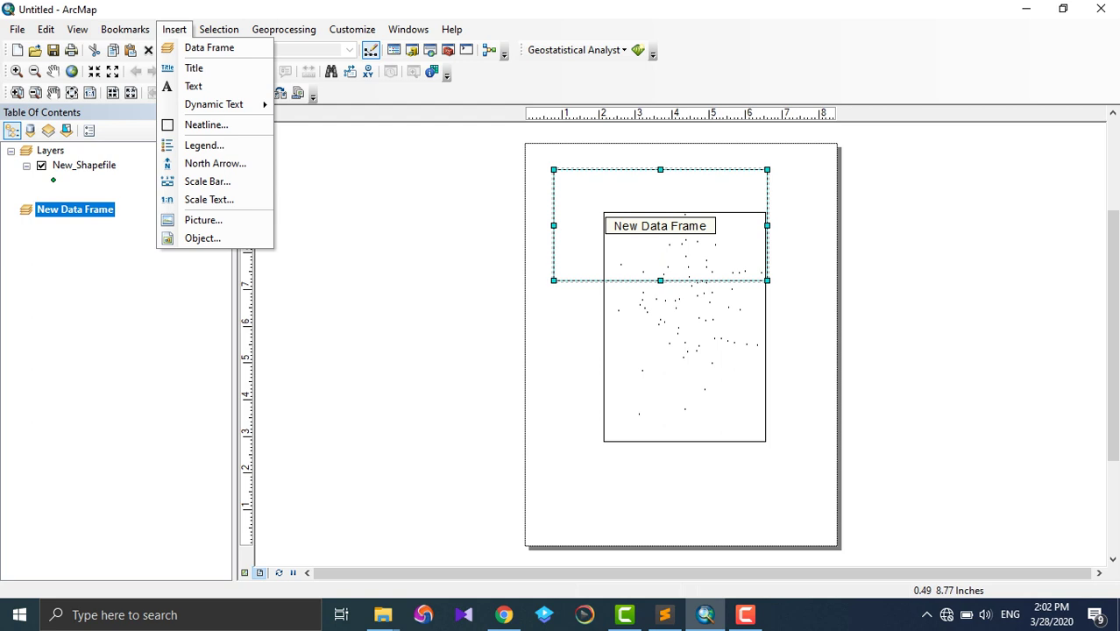
Show the Insert > Dynamic Text submenu with items like current date and document name
mouse_move(219, 104)
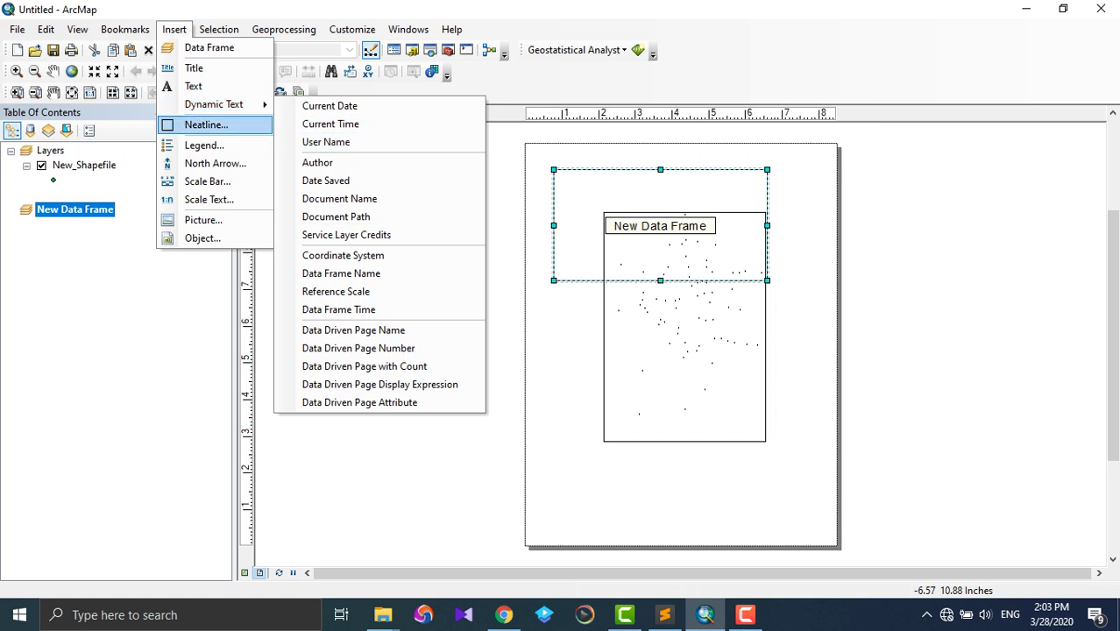
Accept the default neatline, then widen the New_Shapefile points data frame on its left side
key(Escape)
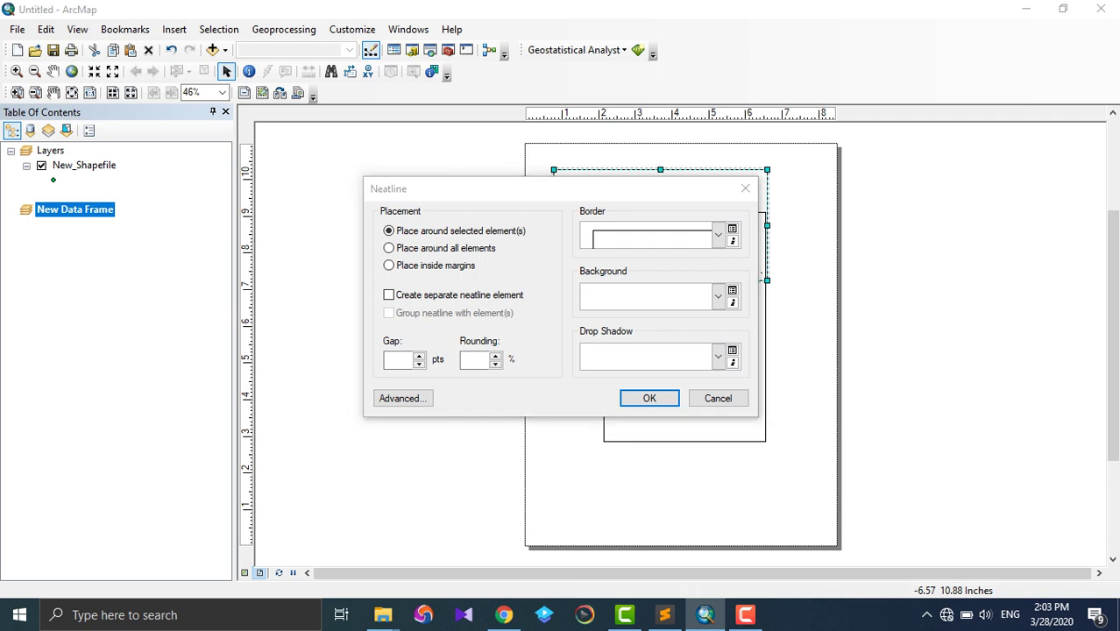
click(649, 398)
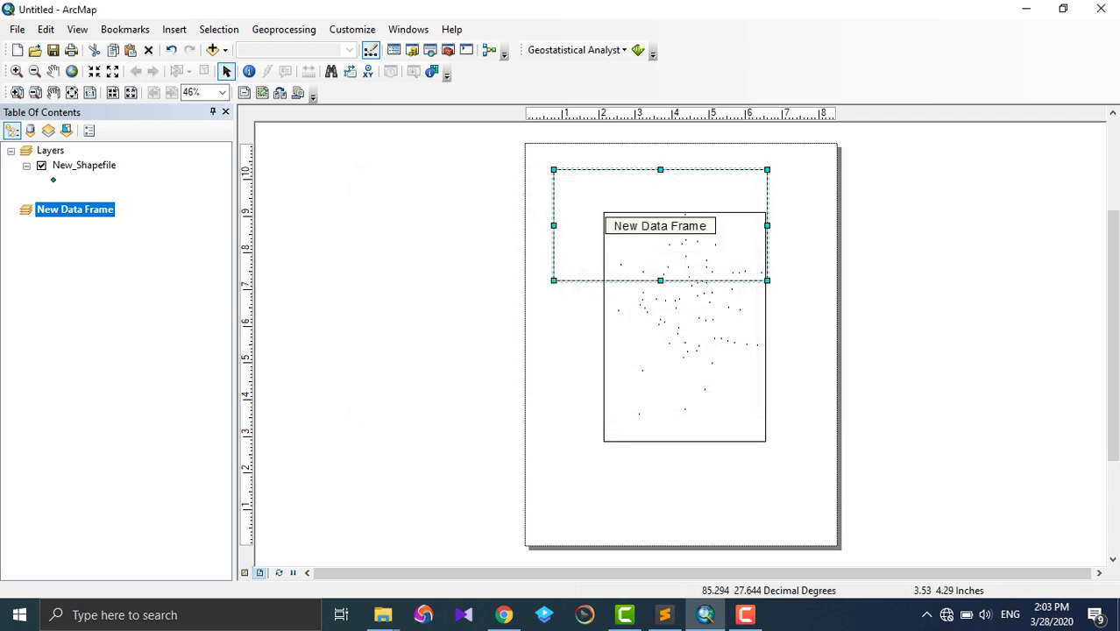
click(684, 368)
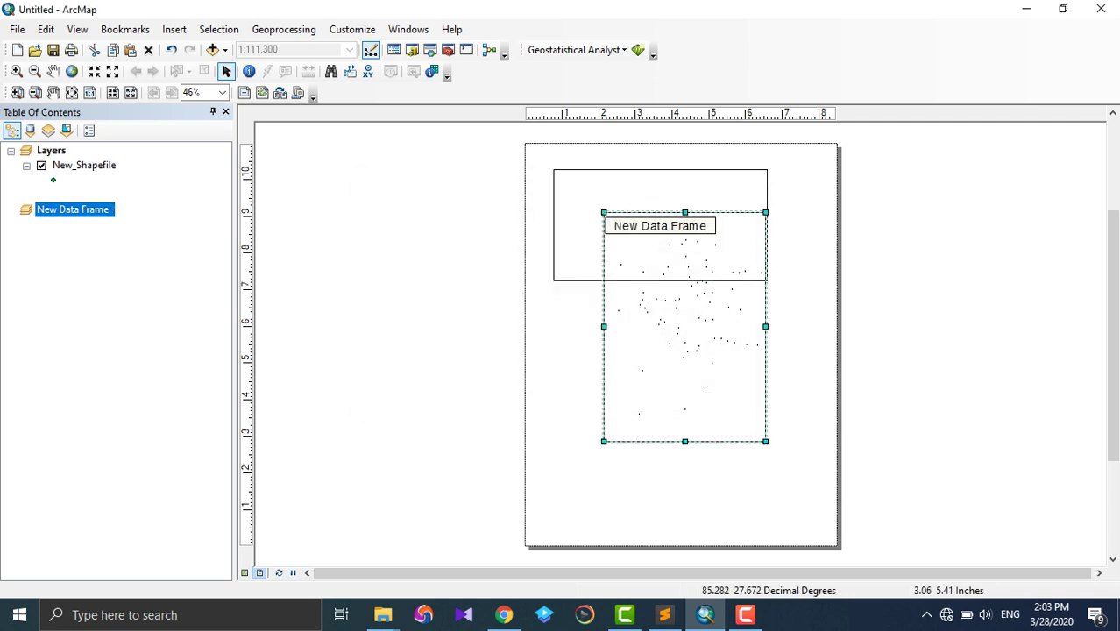
drag(608, 319, 590, 336)
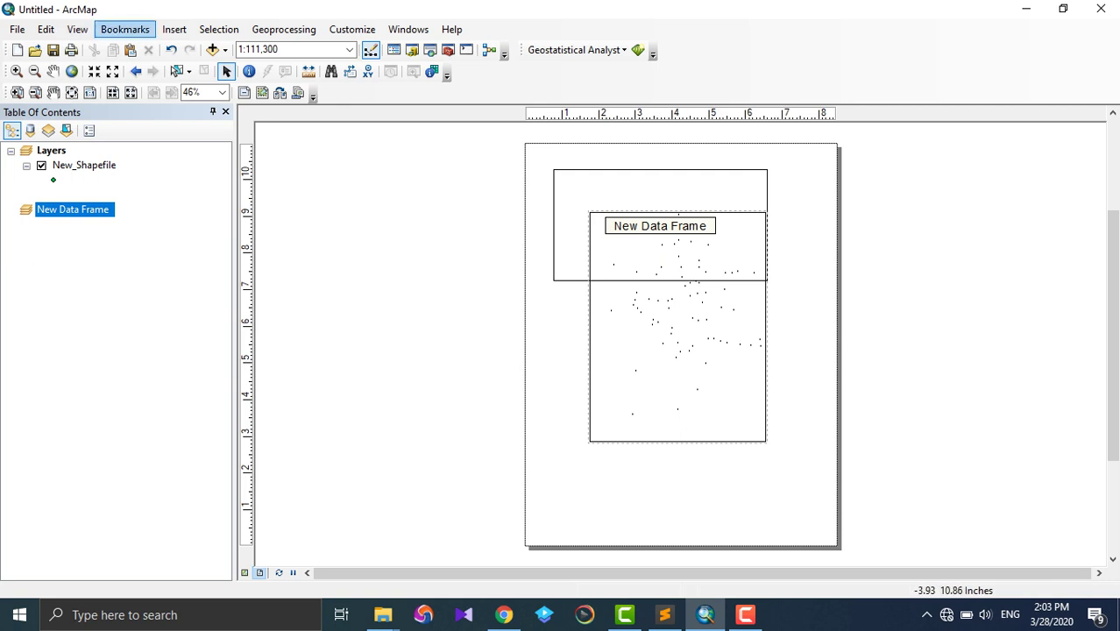
Open the Insert menu to browse elements such as Legend, North Arrow and Scale Text
click(173, 29)
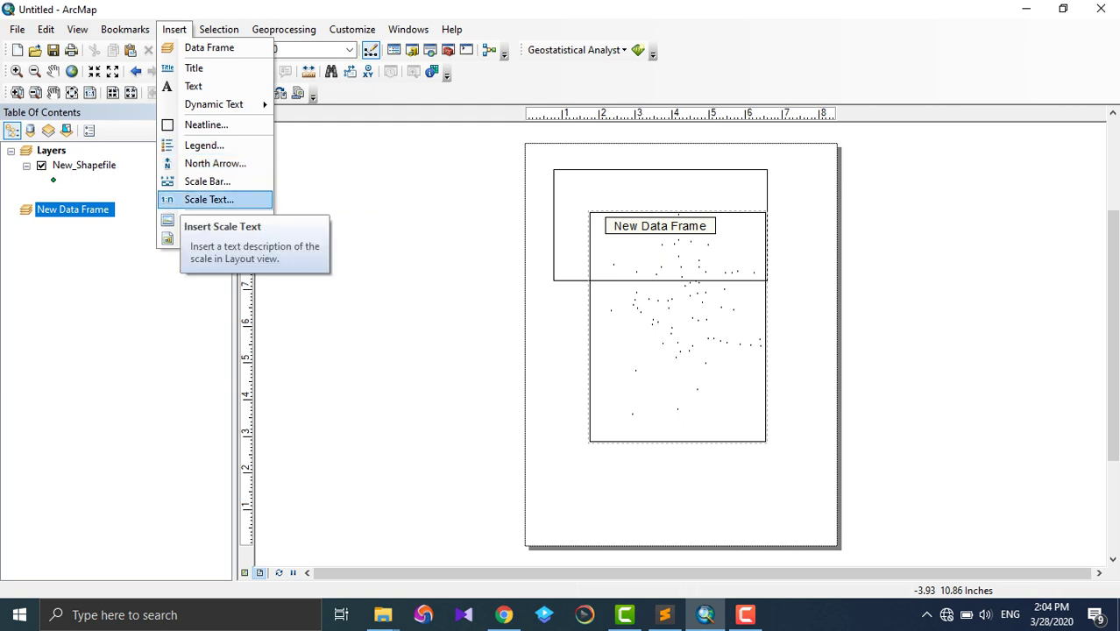
click(208, 199)
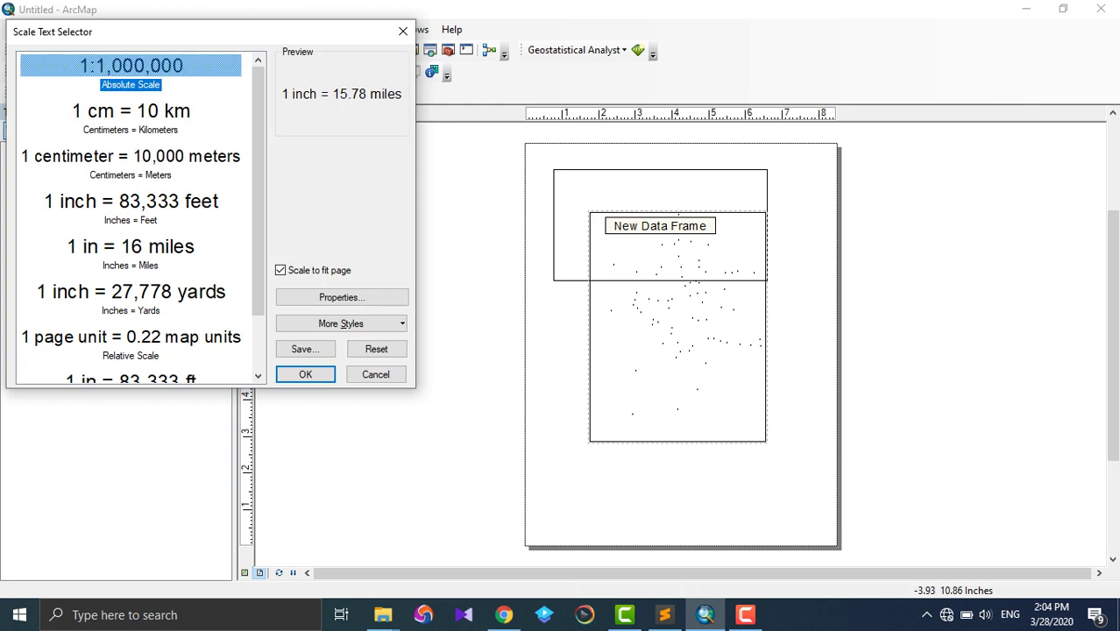
click(403, 30)
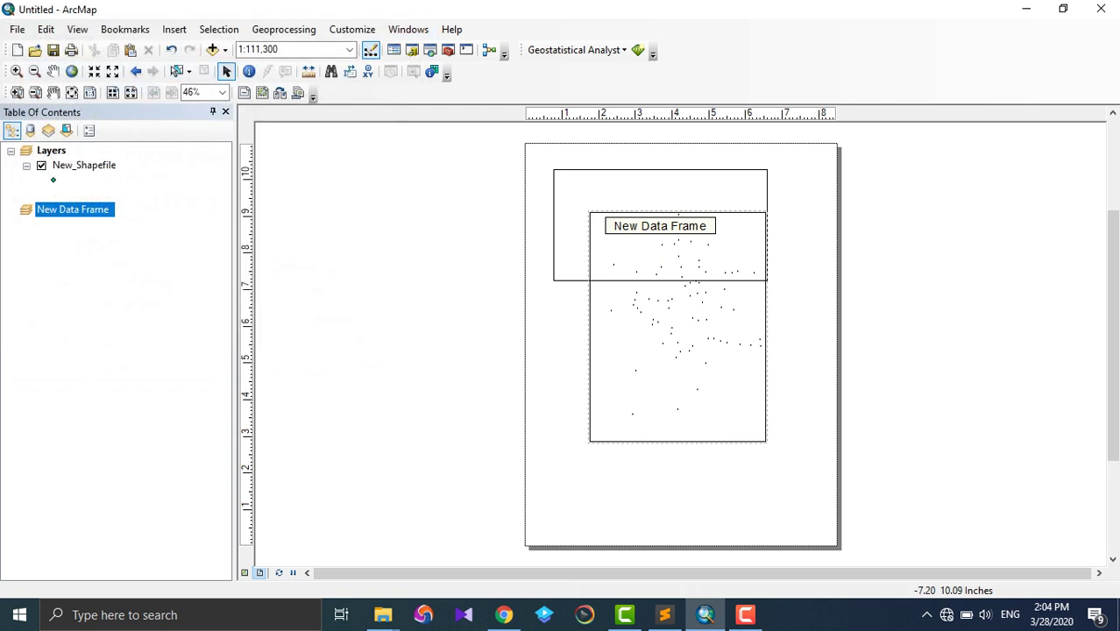
click(173, 28)
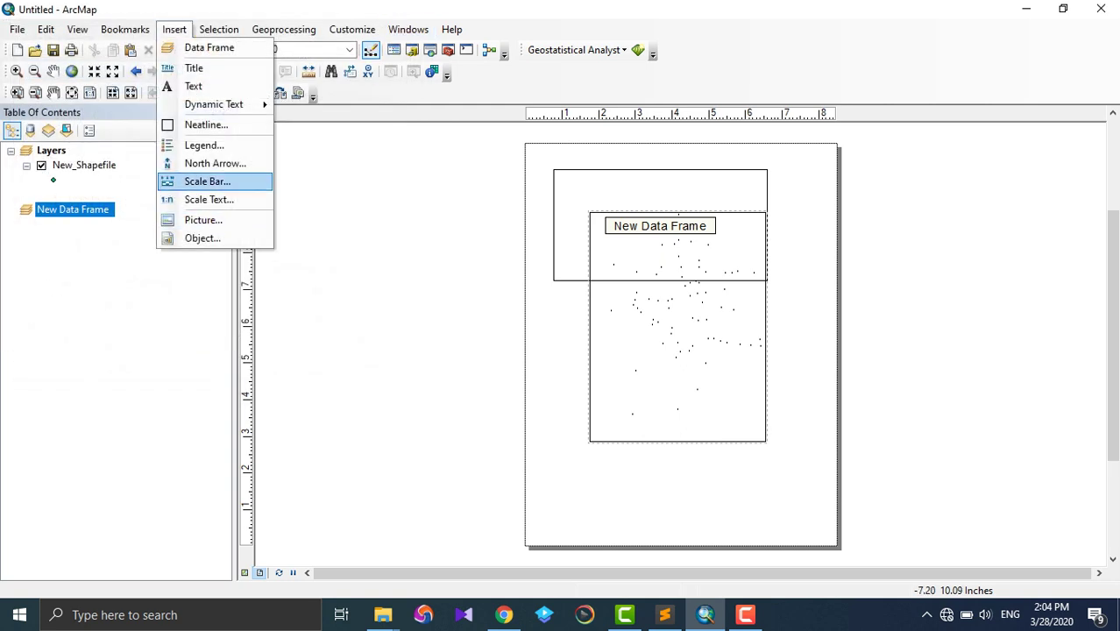
click(207, 182)
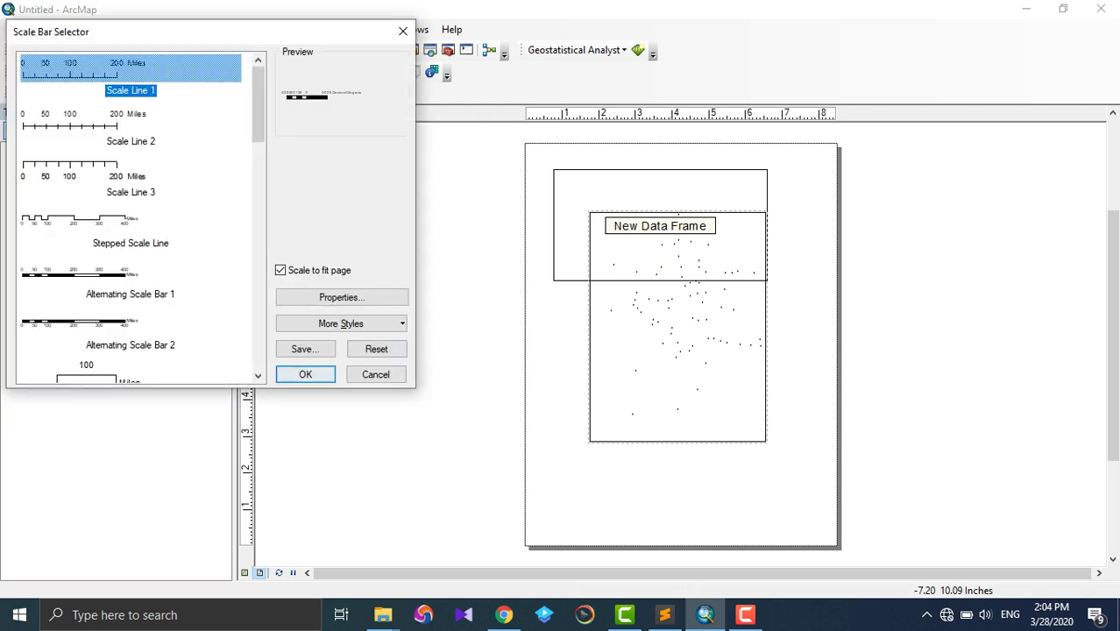
click(305, 374)
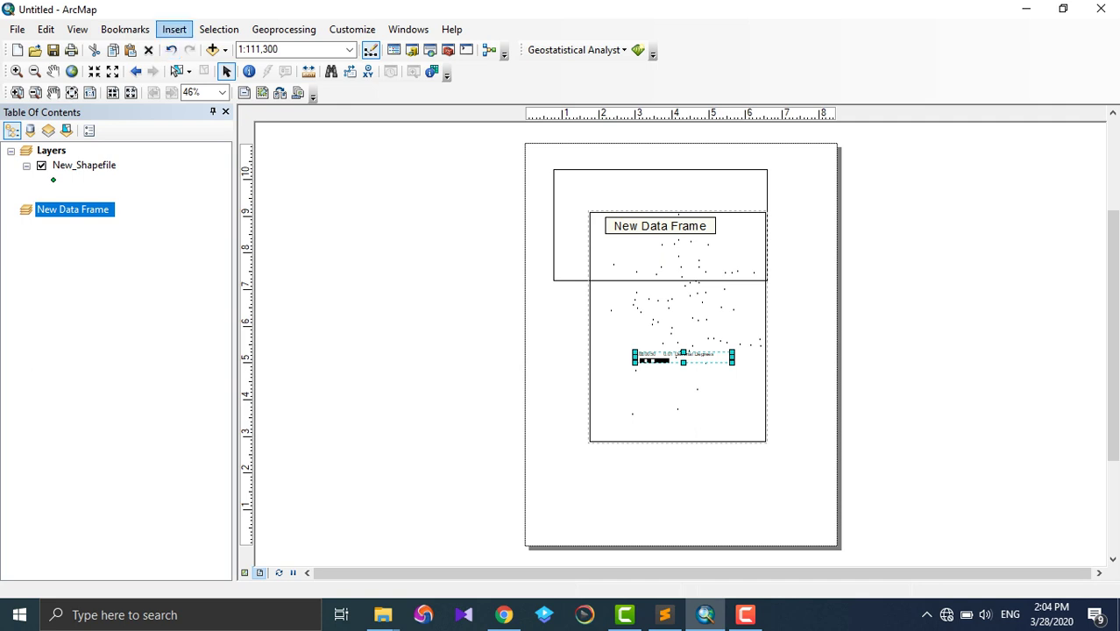
drag(683, 356, 658, 490)
drag(771, 409, 807, 507)
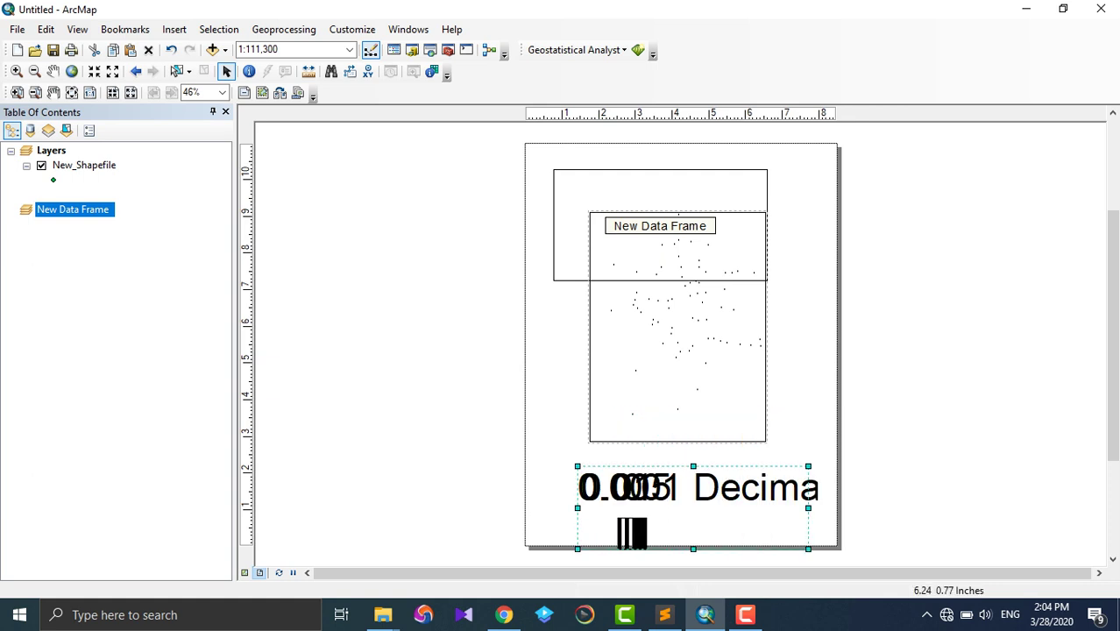
drag(578, 506, 540, 500)
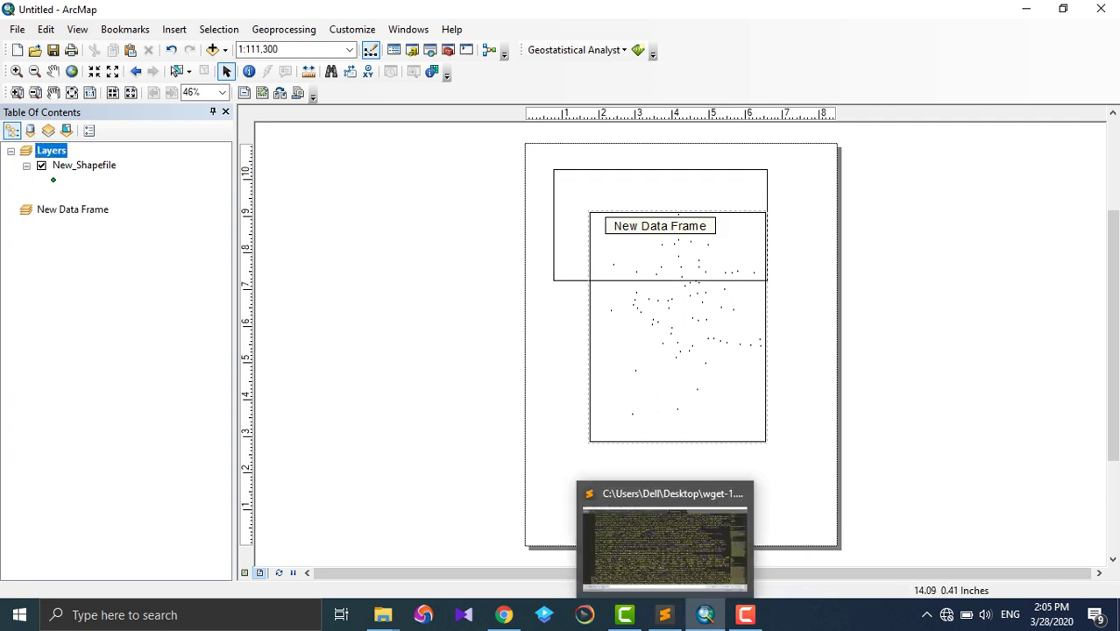
click(173, 29)
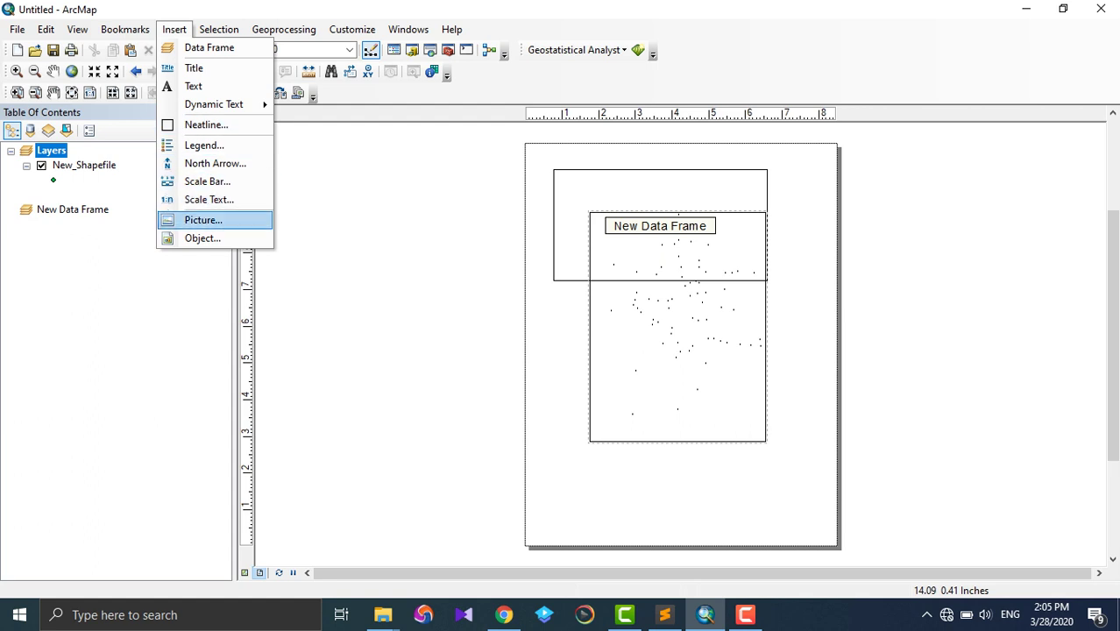
click(203, 220)
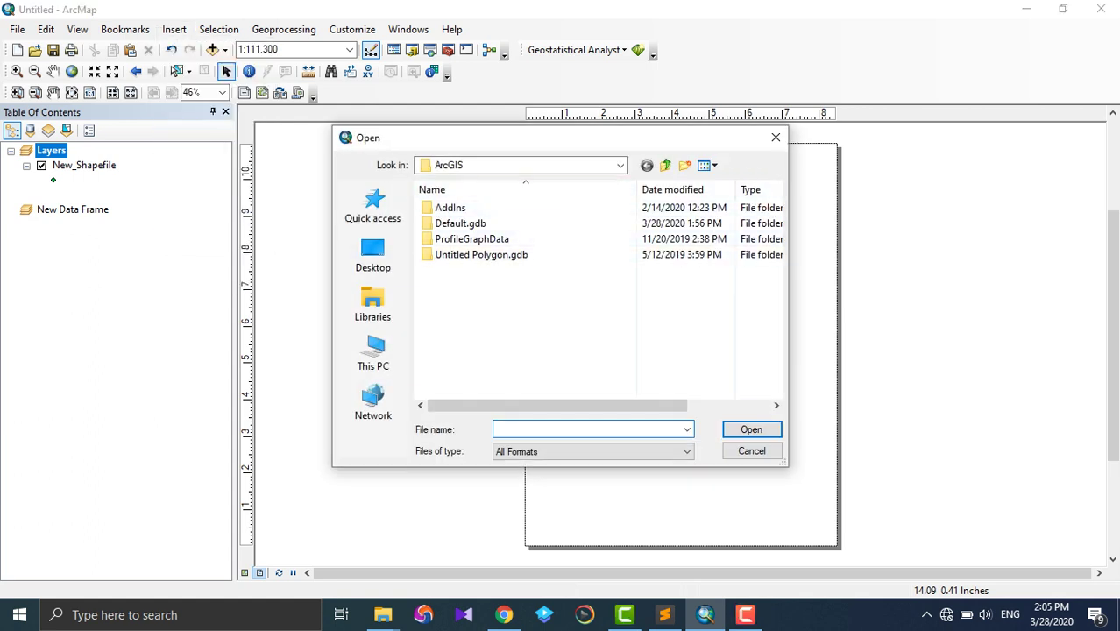
click(775, 137)
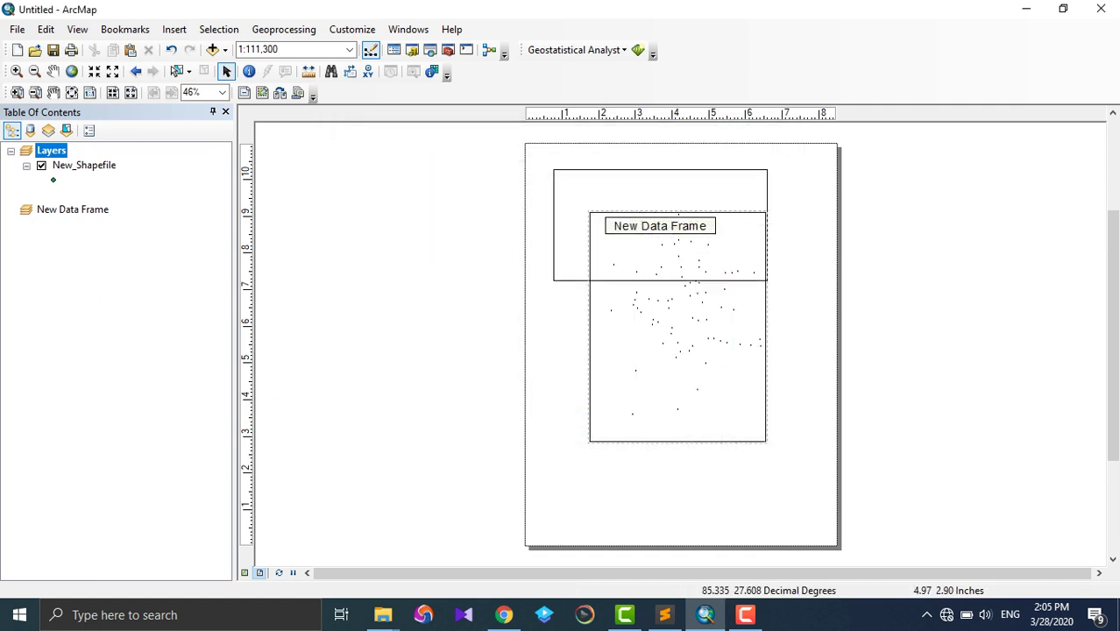
click(174, 28)
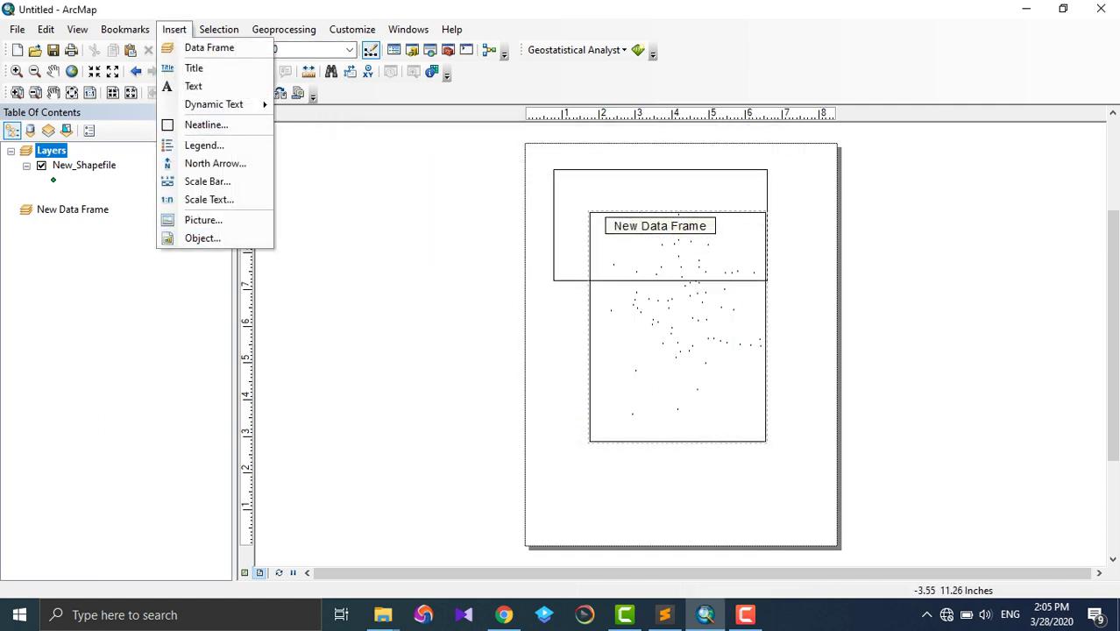
click(200, 238)
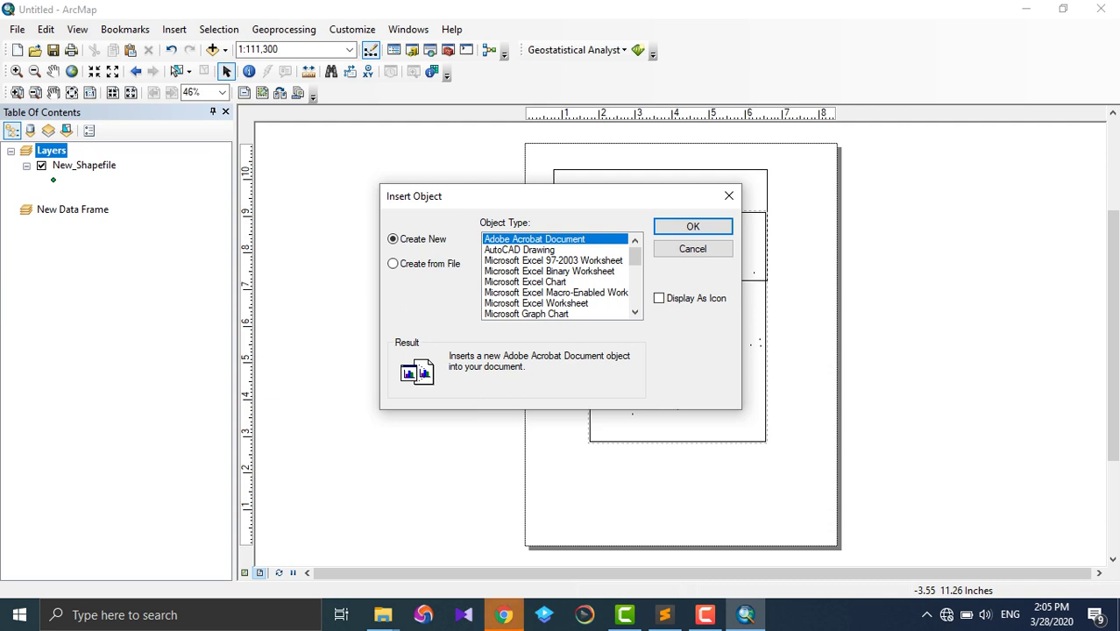
scroll(561, 276, down, 1)
scroll(561, 276, up, 1)
click(692, 249)
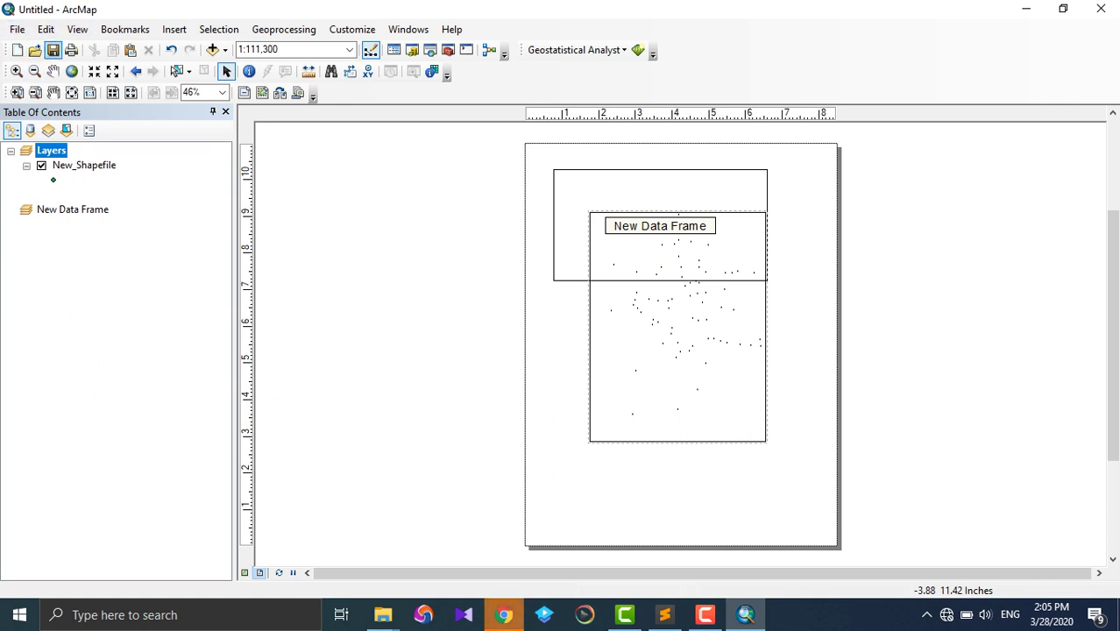
Save the map document as Untitled in petrolpump.gdb, then open the Selection menu
key(ctrl+s)
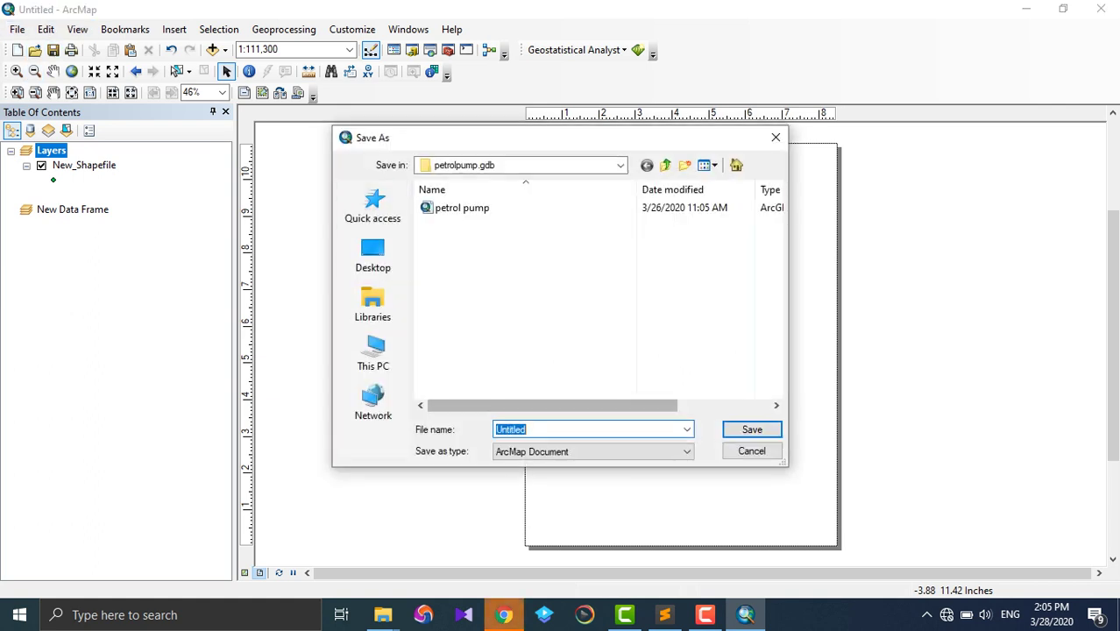
key(Return)
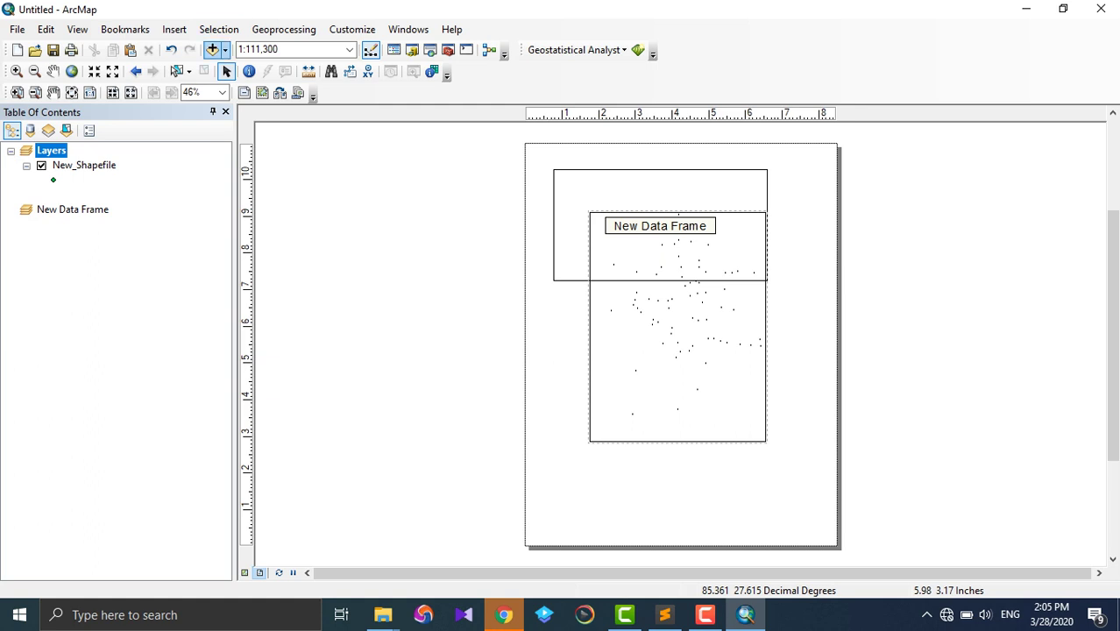
click(218, 29)
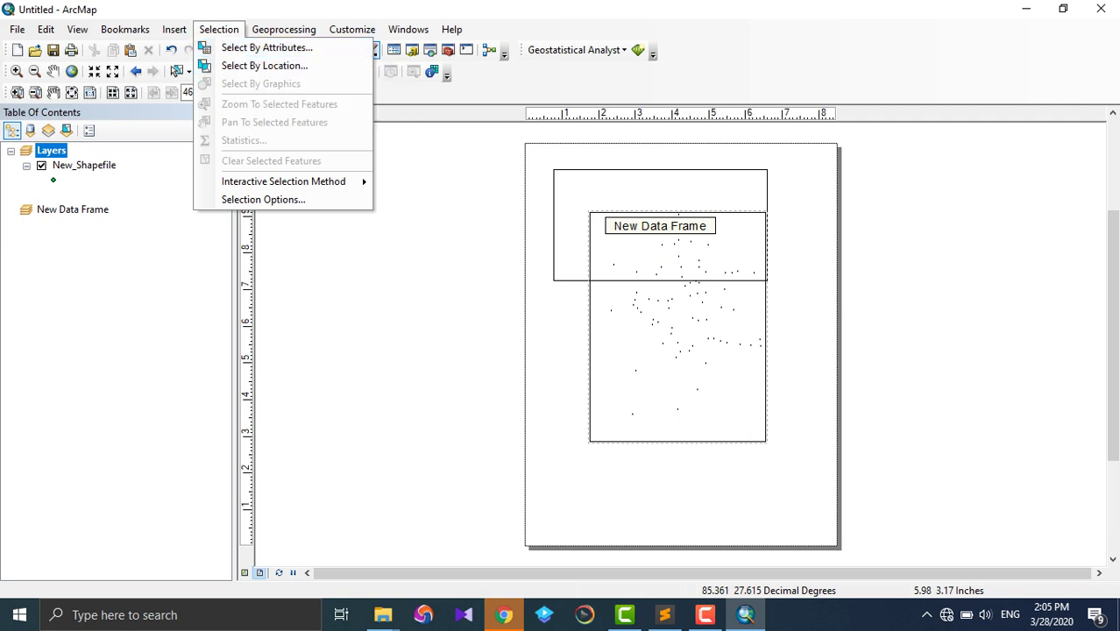
mouse_move(283, 29)
key(Escape)
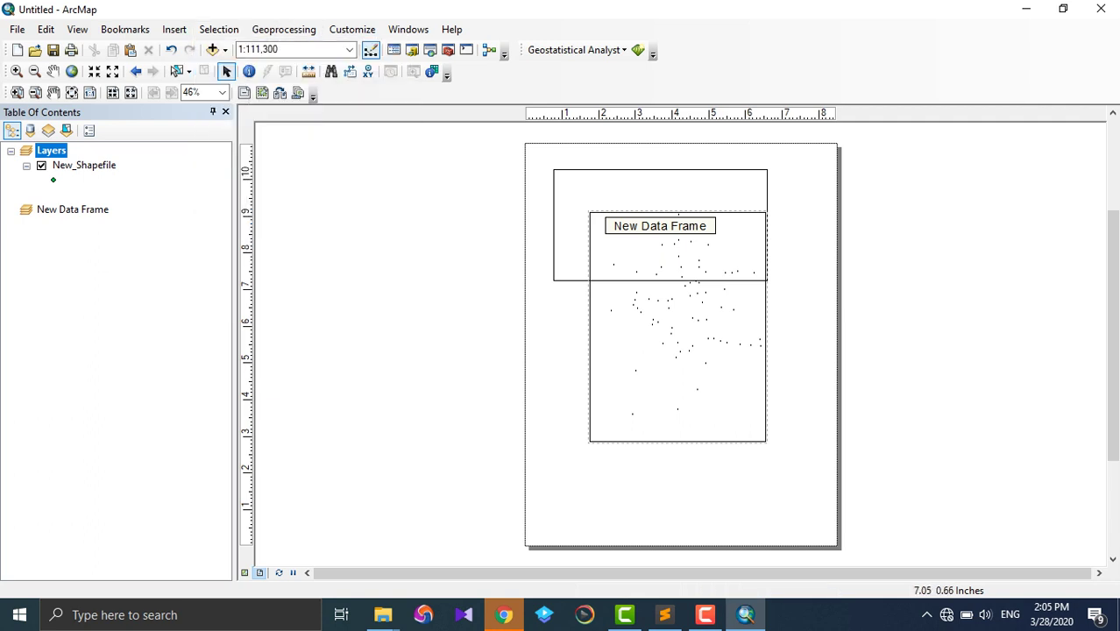
click(704, 614)
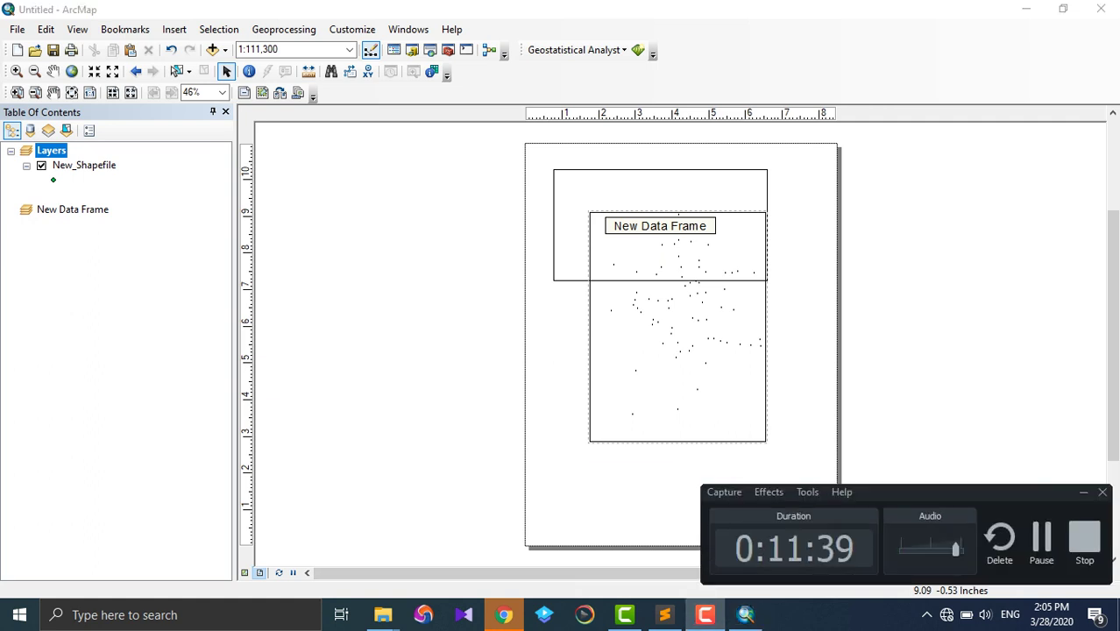